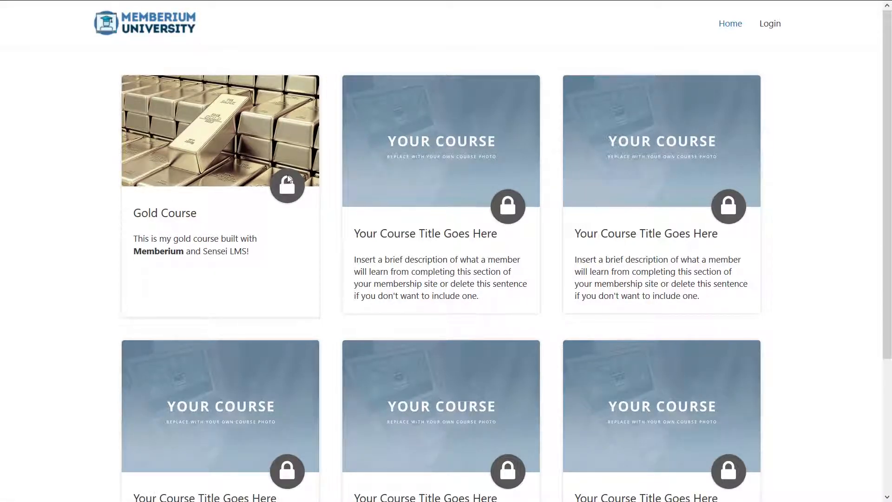
Log in to the membership site with the saved credentials and open the Gold Course.
{"action": "left_click", "coordinate": [780, 28]}
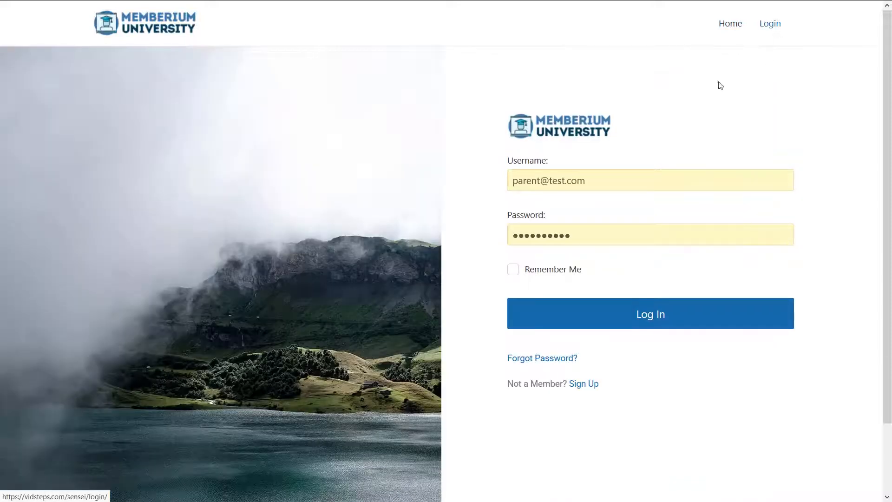
{"action": "left_click", "coordinate": [615, 312]}
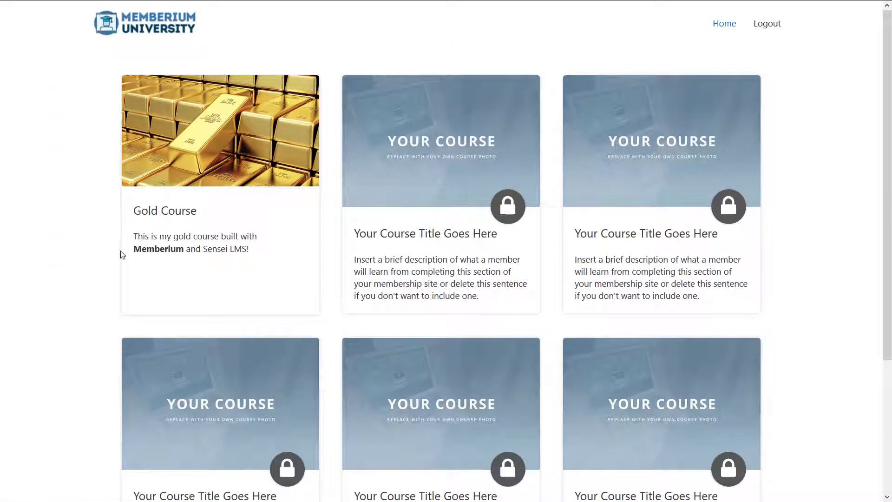
{"action": "left_click", "coordinate": [206, 161]}
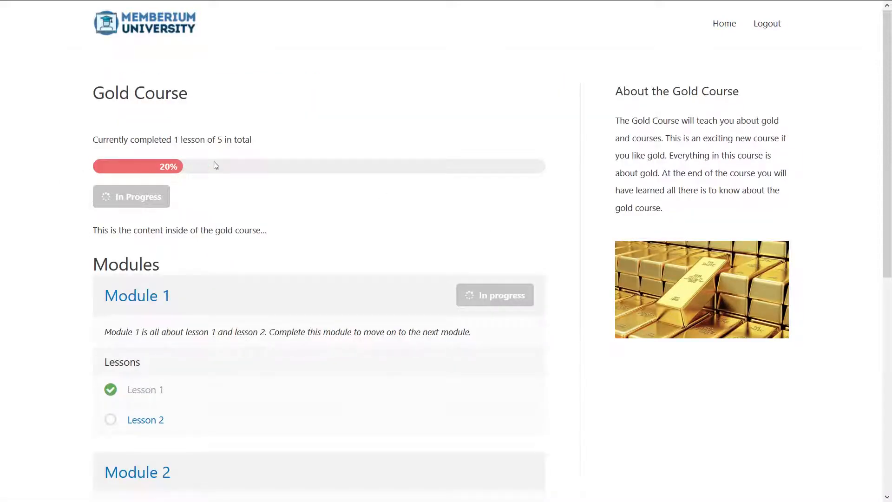
Examine the Gold Course's progress, its modules with their lessons, and the bonus item.
{"action": "scroll", "coordinate": [252, 342], "scroll_direction": "down", "scroll_amount": 4}
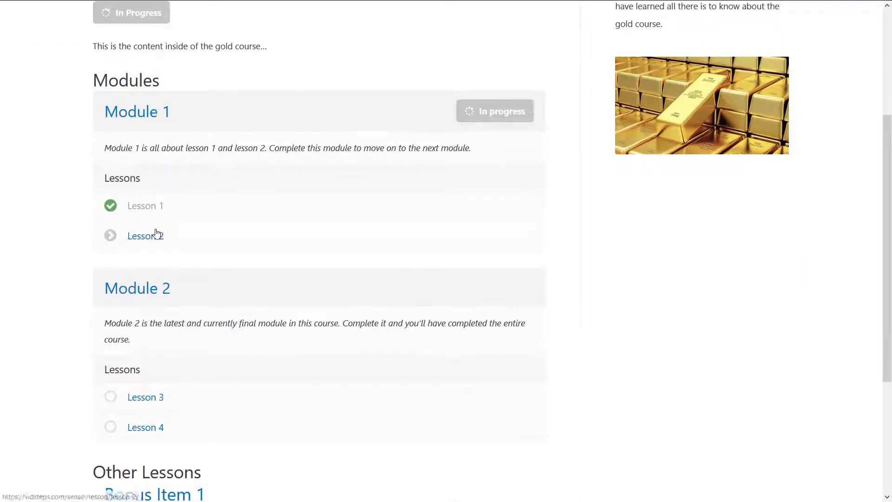
{"action": "scroll", "coordinate": [43, 271], "scroll_direction": "down", "scroll_amount": 3}
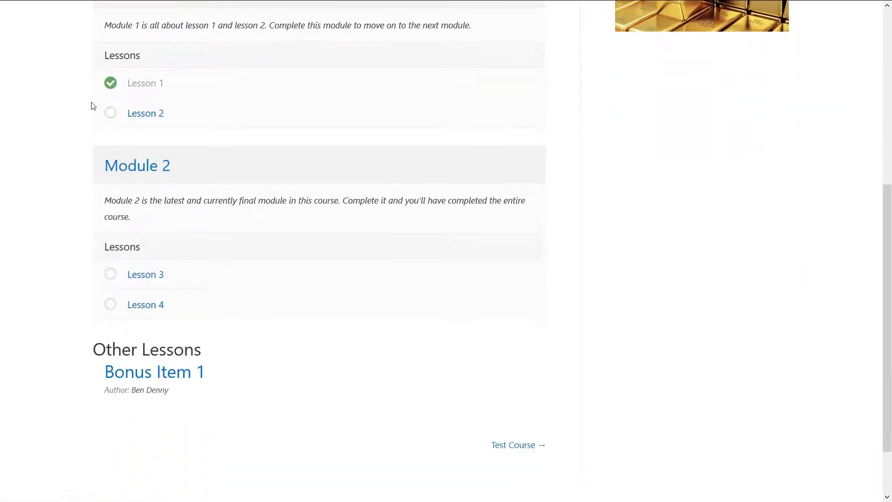
{"action": "scroll", "coordinate": [94, 239], "scroll_direction": "up", "scroll_amount": 4}
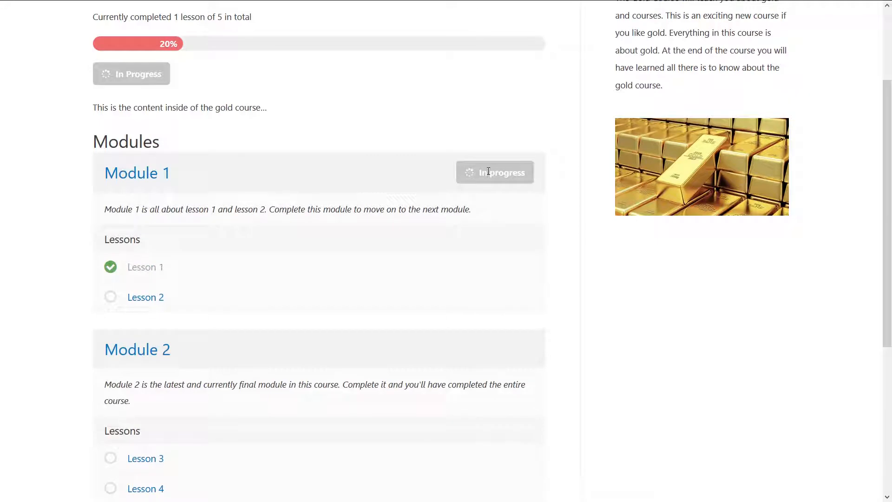
{"action": "left_click_drag", "start_coordinate": [488, 171], "coordinate": [528, 175]}
{"action": "left_click", "coordinate": [530, 175]}
{"action": "scroll", "coordinate": [617, 353], "scroll_direction": "up", "scroll_amount": 3}
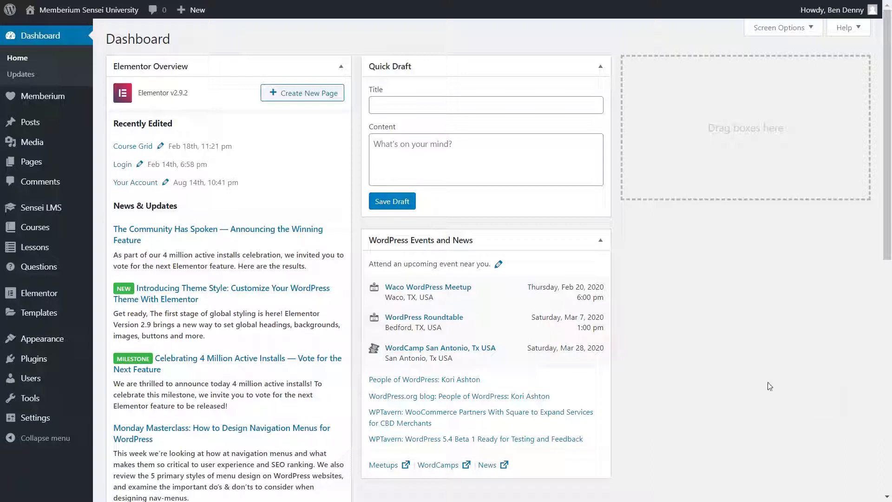
{"action": "mouse_move", "coordinate": [82, 232]}
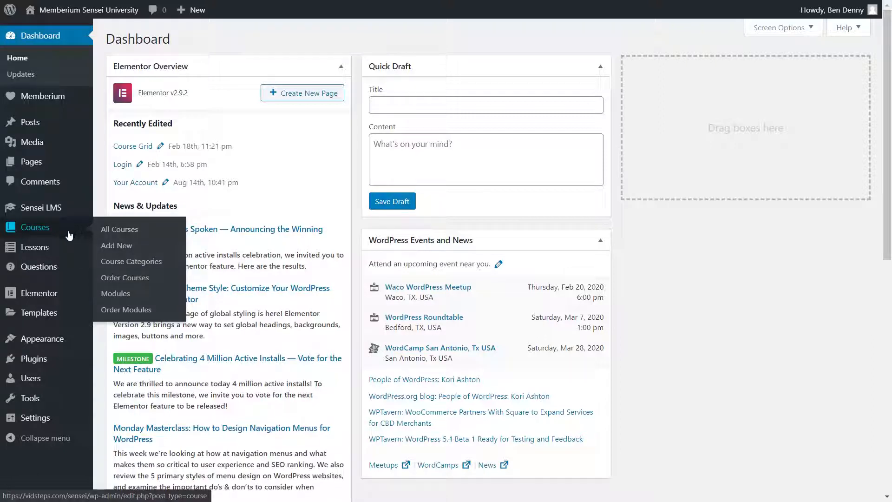
{"action": "mouse_move", "coordinate": [65, 210]}
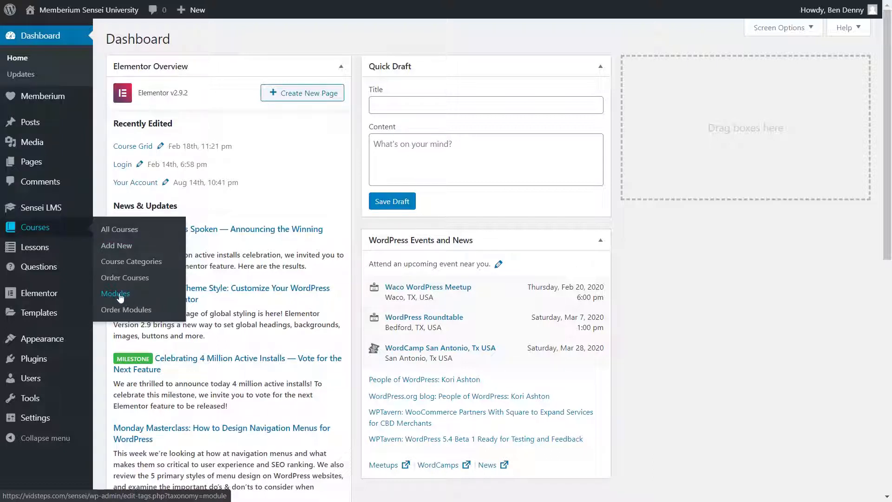
{"action": "mouse_move", "coordinate": [65, 249]}
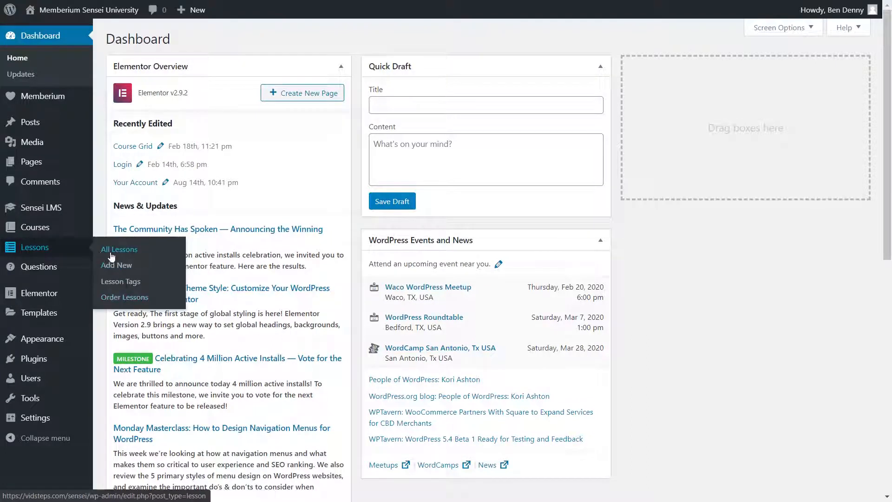
{"action": "mouse_move", "coordinate": [52, 274]}
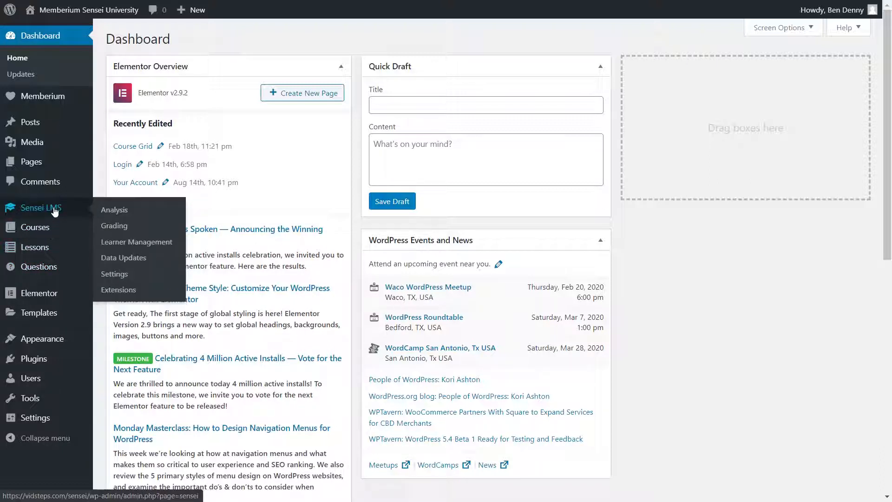
Create a new course titled "Demo Course" with the content "Quick description of the course.".
{"action": "left_click", "coordinate": [50, 231]}
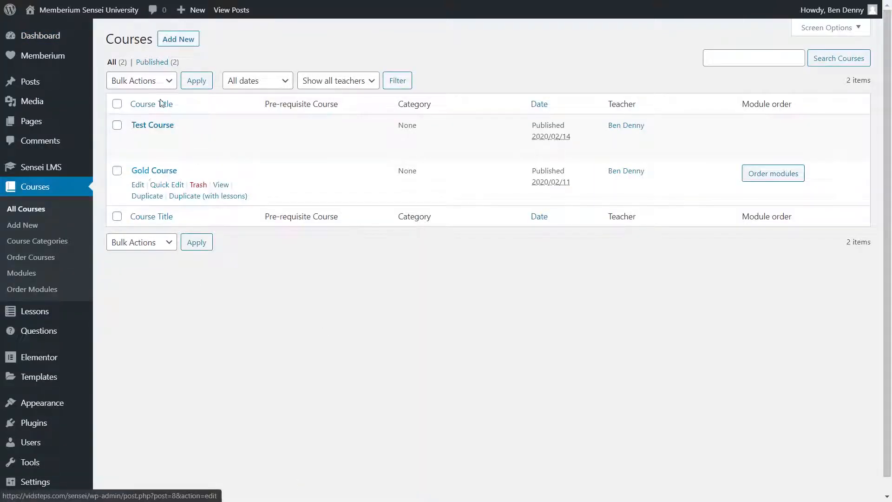
{"action": "left_click", "coordinate": [183, 41]}
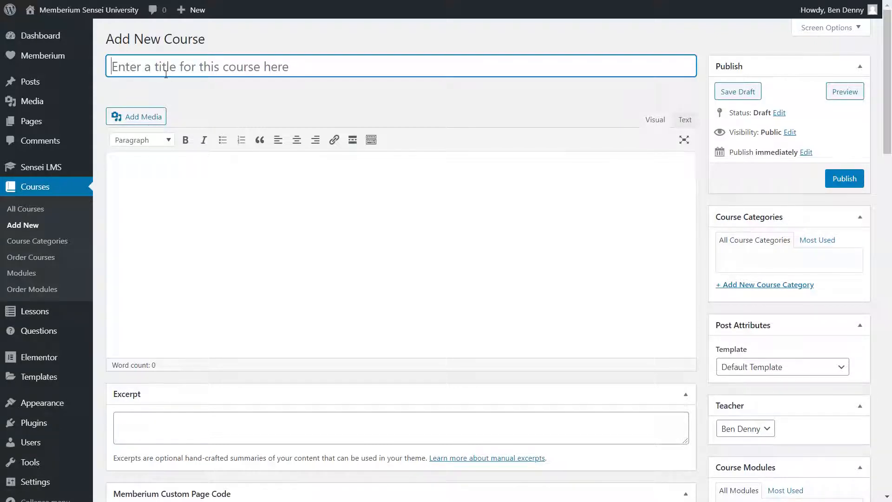
{"action": "type", "text": "Demo Course"}
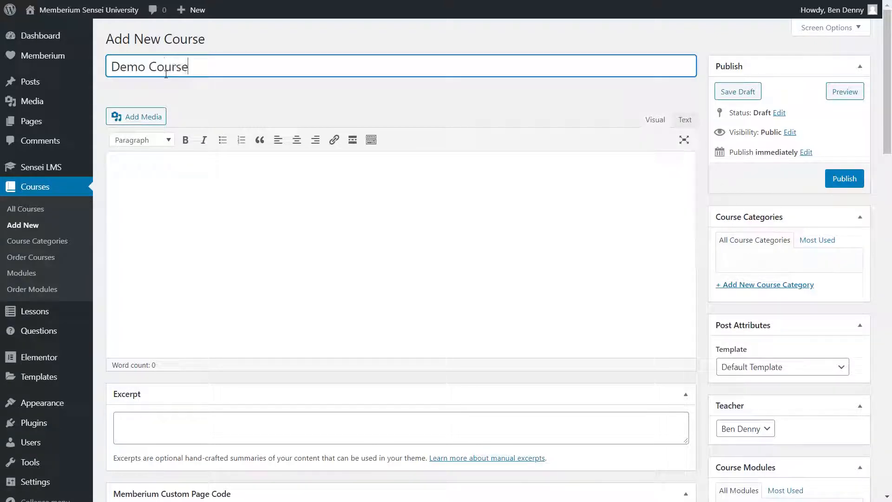
{"action": "left_click", "coordinate": [263, 259]}
{"action": "type", "text": "Qu"}
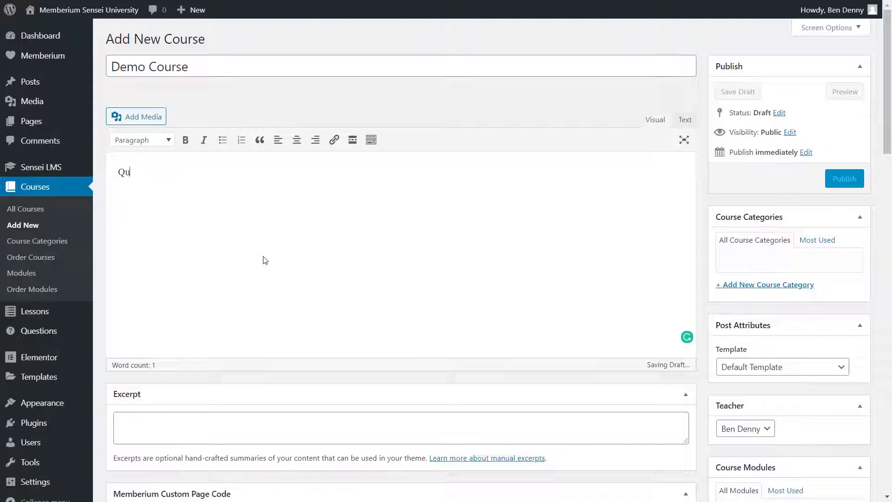
{"action": "type", "text": "ick description of the course."}
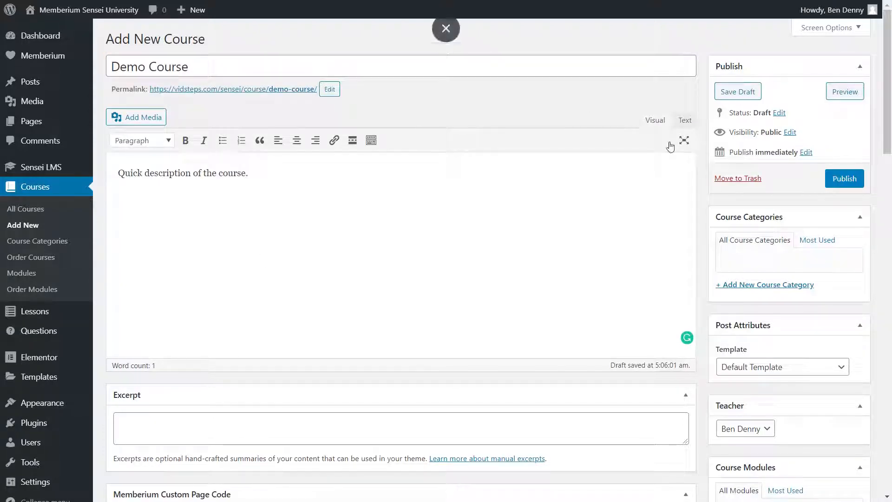
Publish the new Demo Course, leaving its excerpt, custom page code and course video empty.
{"action": "scroll", "coordinate": [370, 198], "scroll_direction": "down", "scroll_amount": 3}
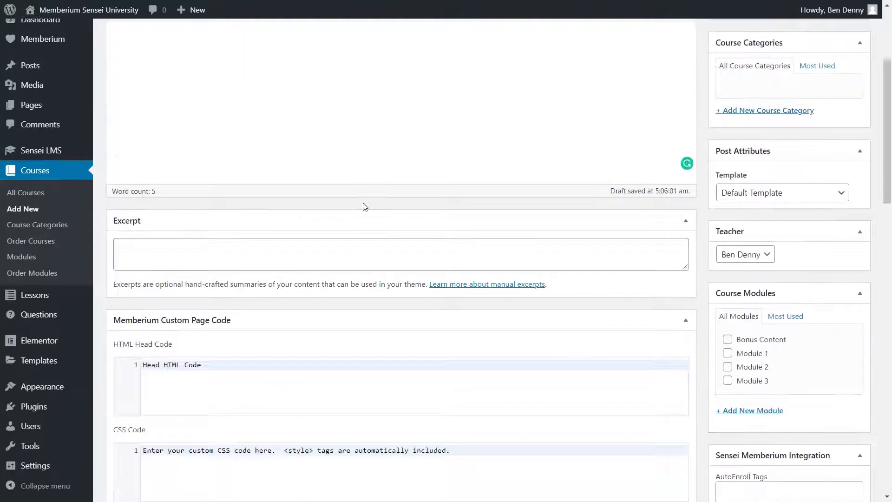
{"action": "left_click", "coordinate": [256, 253]}
{"action": "scroll", "coordinate": [543, 242], "scroll_direction": "down", "scroll_amount": 7}
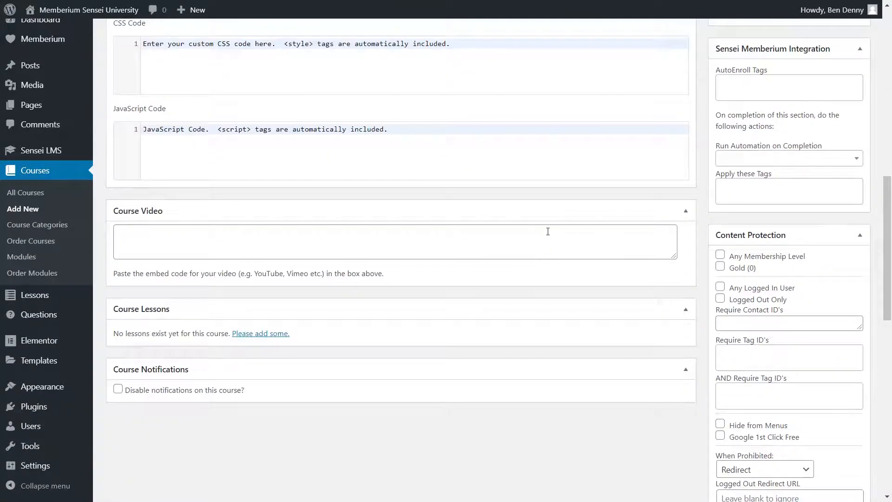
{"action": "scroll", "coordinate": [548, 231], "scroll_direction": "up", "scroll_amount": 8}
{"action": "scroll", "coordinate": [527, 239], "scroll_direction": "down", "scroll_amount": 5}
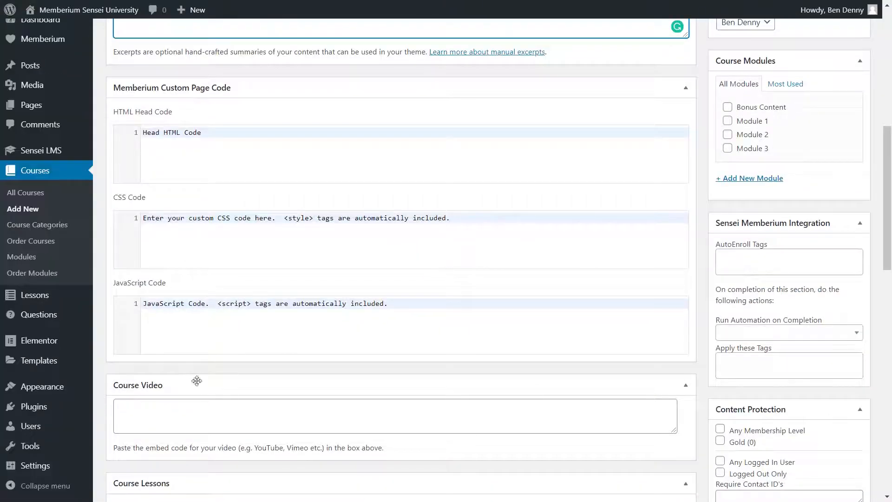
{"action": "left_click", "coordinate": [197, 413]}
{"action": "scroll", "coordinate": [581, 223], "scroll_direction": "up", "scroll_amount": 7}
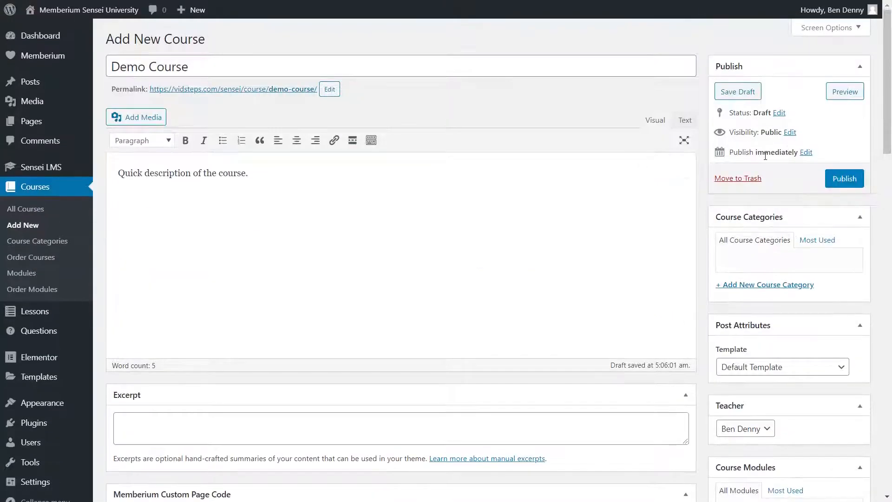
{"action": "left_click", "coordinate": [844, 179]}
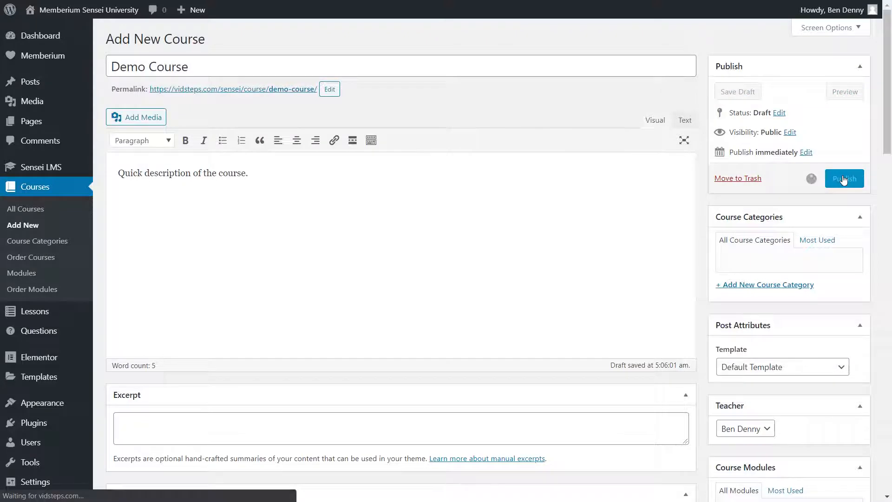
Restrict access to the Demo Course to the Gold membership level in its content protection.
{"action": "scroll", "coordinate": [743, 155], "scroll_direction": "down", "scroll_amount": 7}
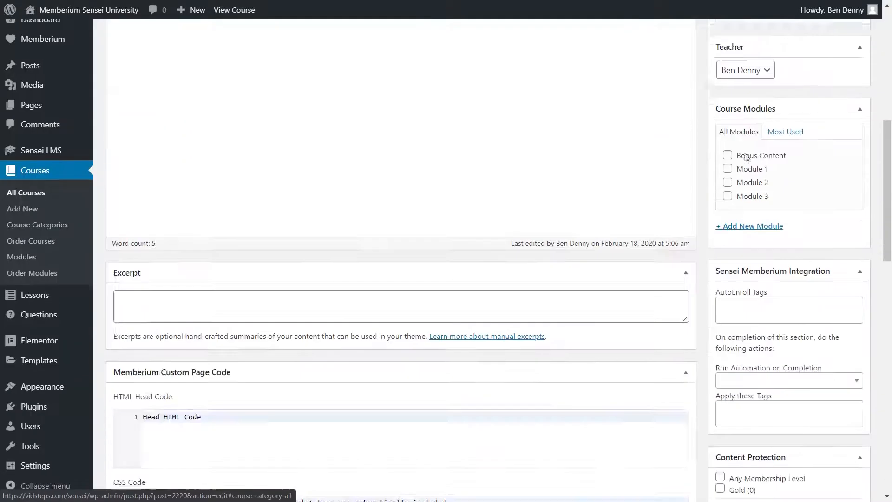
{"action": "scroll", "coordinate": [745, 157], "scroll_direction": "down", "scroll_amount": 5}
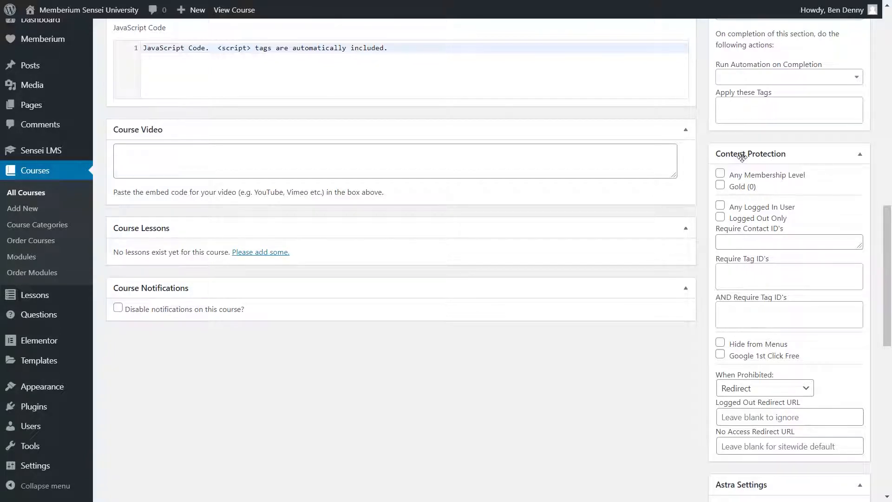
{"action": "left_click", "coordinate": [720, 186]}
Keep Redirect as the action when access is prohibited and set the logged out redirect URL to /login/.
{"action": "scroll", "coordinate": [740, 237], "scroll_direction": "down", "scroll_amount": 1}
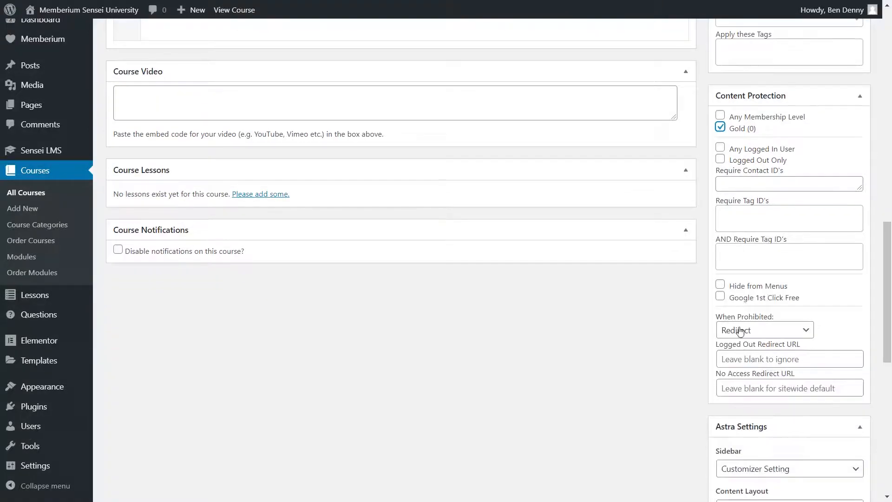
{"action": "left_click_drag", "start_coordinate": [723, 316], "coordinate": [766, 316]}
{"action": "left_click", "coordinate": [766, 316]}
{"action": "left_click", "coordinate": [763, 331]}
{"action": "left_click", "coordinate": [762, 331]}
{"action": "left_click", "coordinate": [738, 361]}
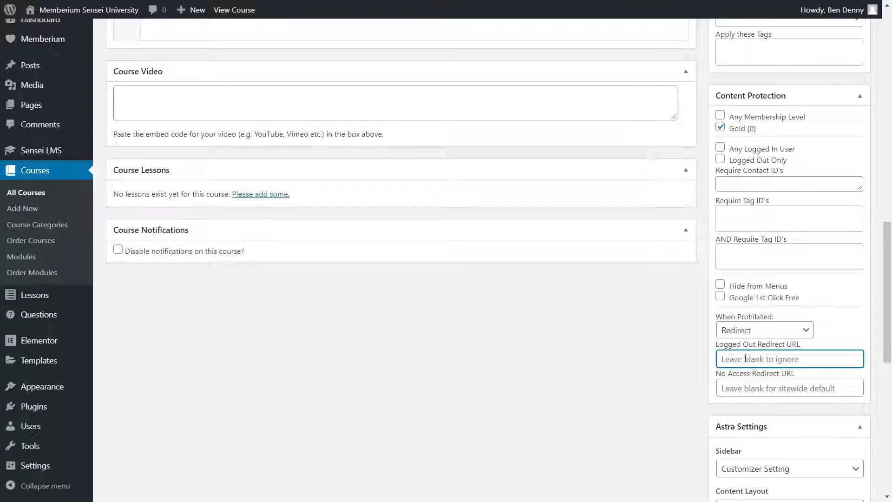
{"action": "type", "text": "/login/"}
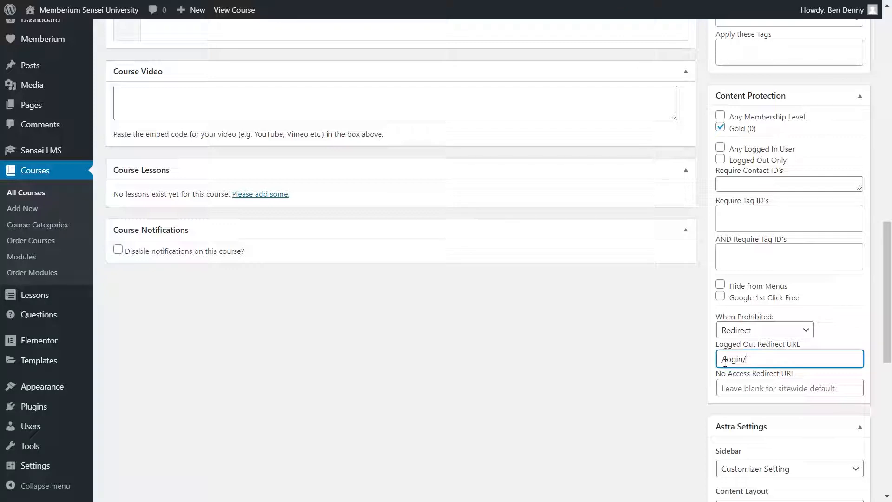
{"action": "left_click_drag", "start_coordinate": [724, 363], "coordinate": [749, 362]}
{"action": "left_click", "coordinate": [748, 362]}
Set the course's no access redirect URL to /sales-page/.
{"action": "left_click", "coordinate": [730, 387]}
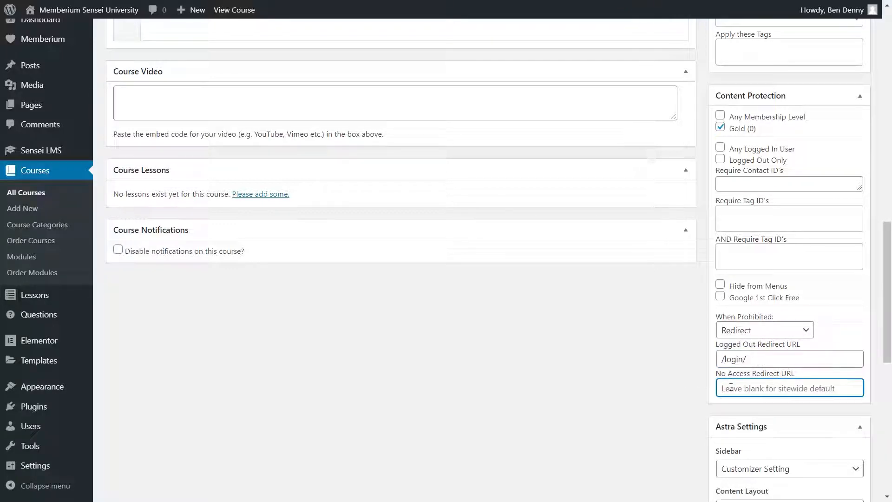
{"action": "type", "text": "/sales-pag"}
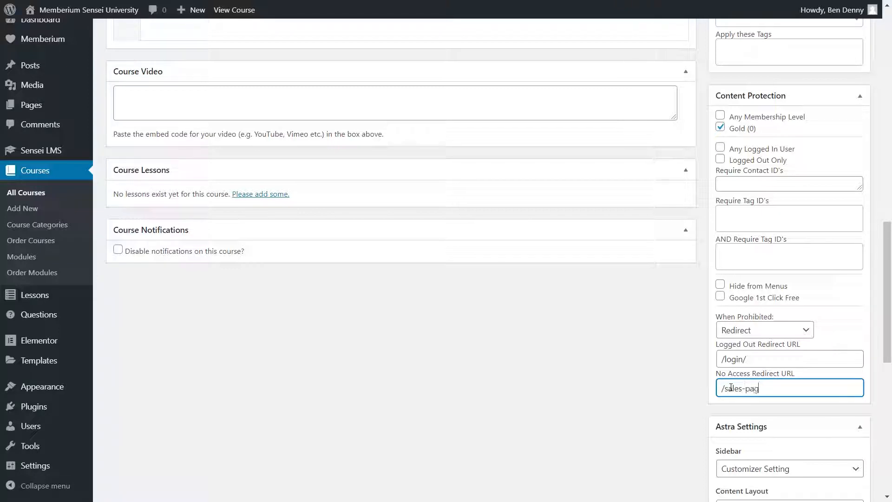
{"action": "type", "text": "e/"}
{"action": "left_click_drag", "start_coordinate": [790, 385], "coordinate": [720, 388]}
{"action": "left_click", "coordinate": [719, 388]}
{"action": "left_click_drag", "start_coordinate": [777, 389], "coordinate": [720, 388]}
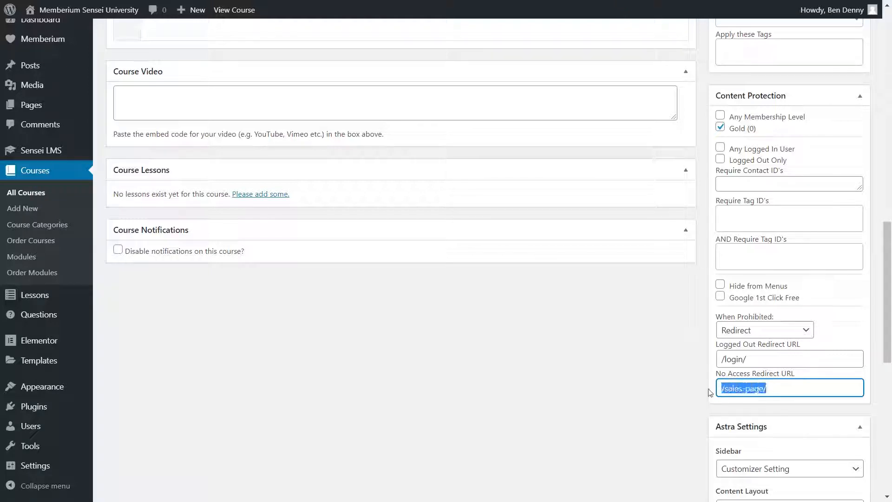
{"action": "left_click", "coordinate": [684, 390]}
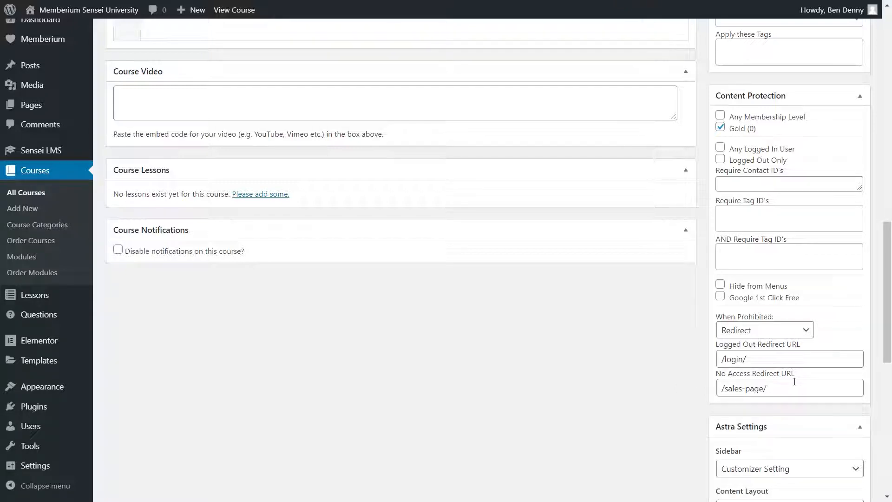
{"action": "left_click_drag", "start_coordinate": [794, 381], "coordinate": [721, 388]}
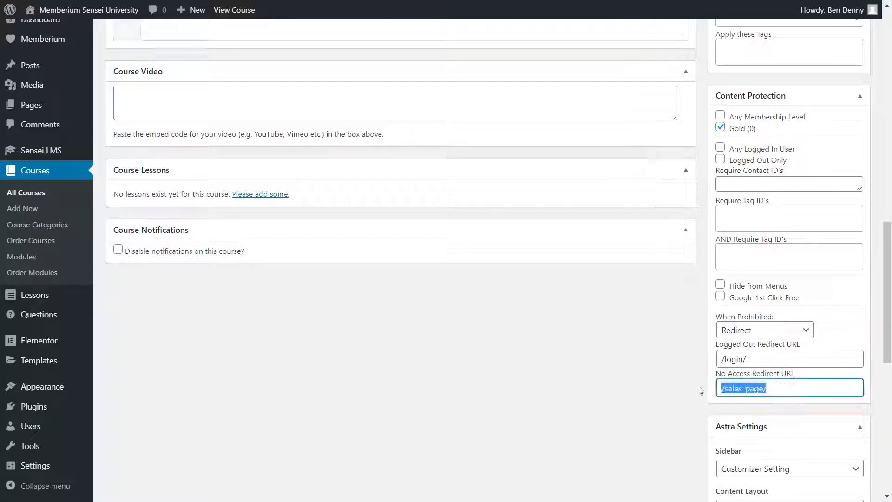
{"action": "left_click", "coordinate": [561, 342]}
Add the Gold (10) tag as the course's AutoEnroll tag in the Sensei Memberium integration.
{"action": "scroll", "coordinate": [561, 341], "scroll_direction": "down", "scroll_amount": 5}
{"action": "scroll", "coordinate": [563, 343], "scroll_direction": "down", "scroll_amount": 3}
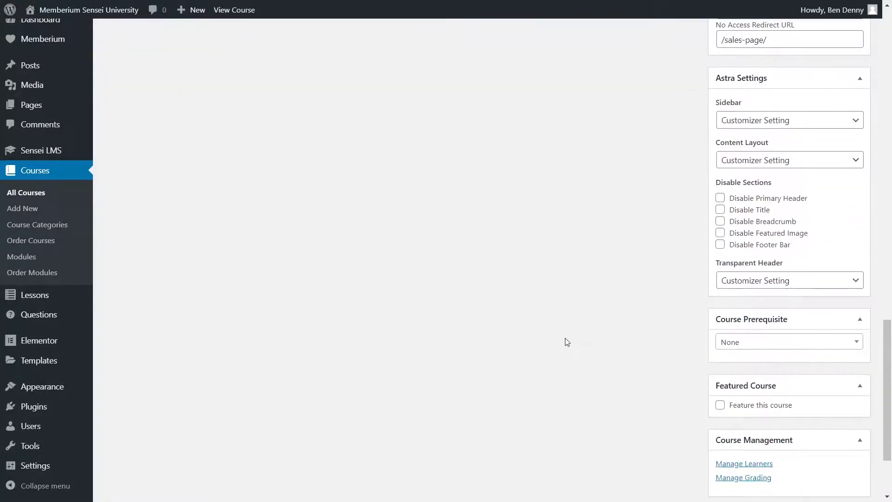
{"action": "scroll", "coordinate": [565, 339], "scroll_direction": "up", "scroll_amount": 10}
{"action": "scroll", "coordinate": [564, 342], "scroll_direction": "down", "scroll_amount": 1}
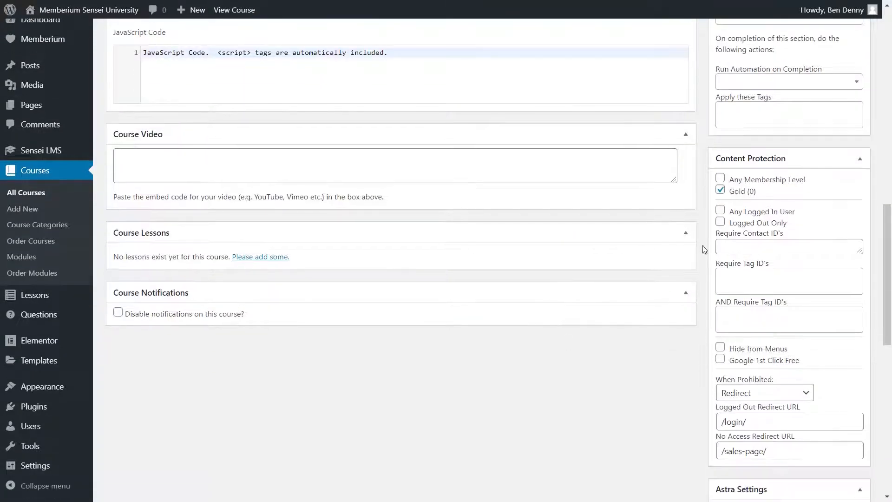
{"action": "scroll", "coordinate": [714, 332], "scroll_direction": "up", "scroll_amount": 5}
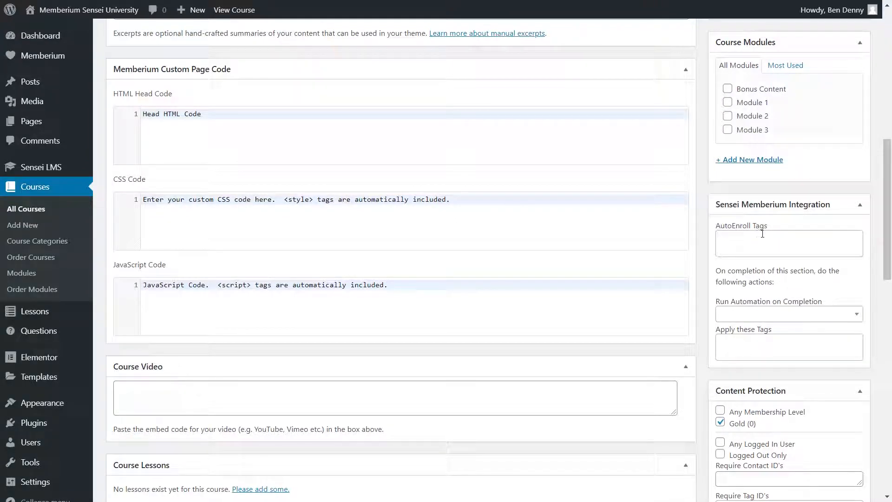
{"action": "left_click", "coordinate": [754, 249]}
{"action": "type", "text": "gold"}
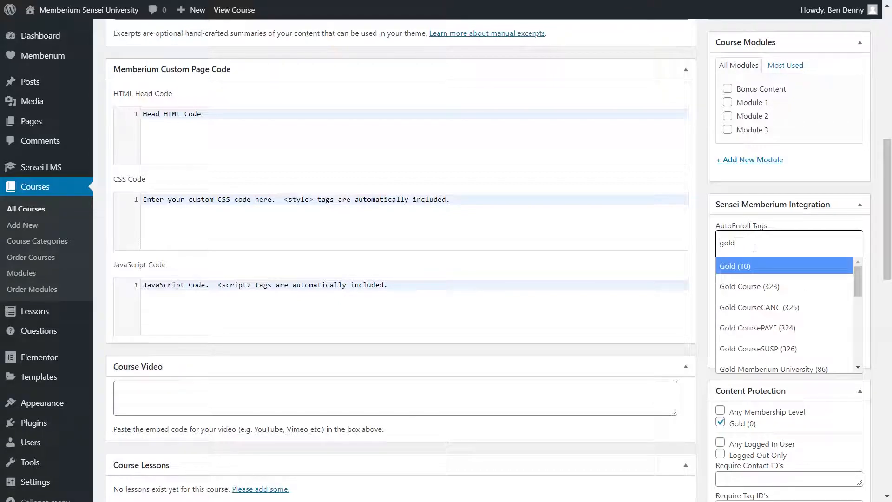
{"action": "key", "text": "Return"}
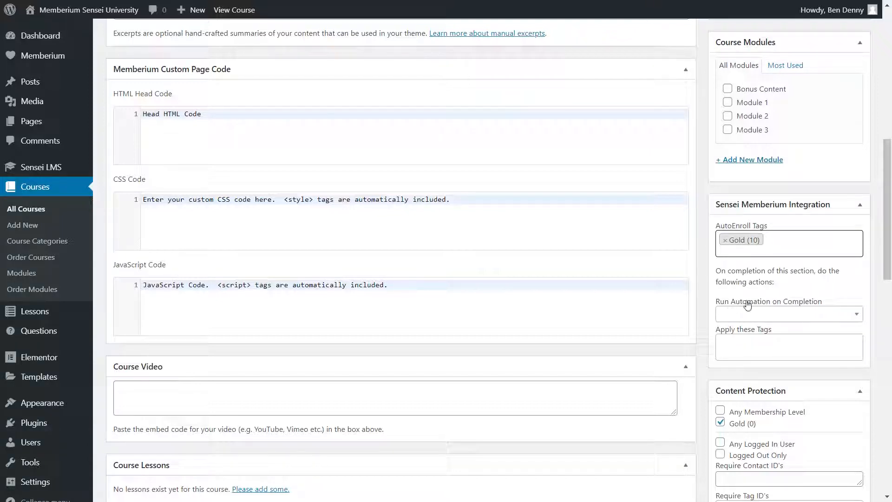
Set the Course 1 Complete (244) tag to be applied when the course is completed, and update the course.
{"action": "left_click_drag", "start_coordinate": [722, 273], "coordinate": [800, 279]}
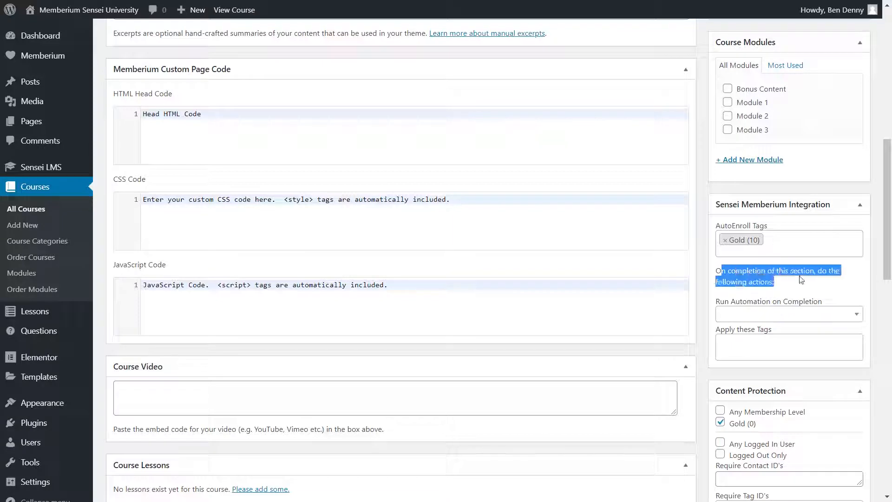
{"action": "left_click", "coordinate": [801, 279]}
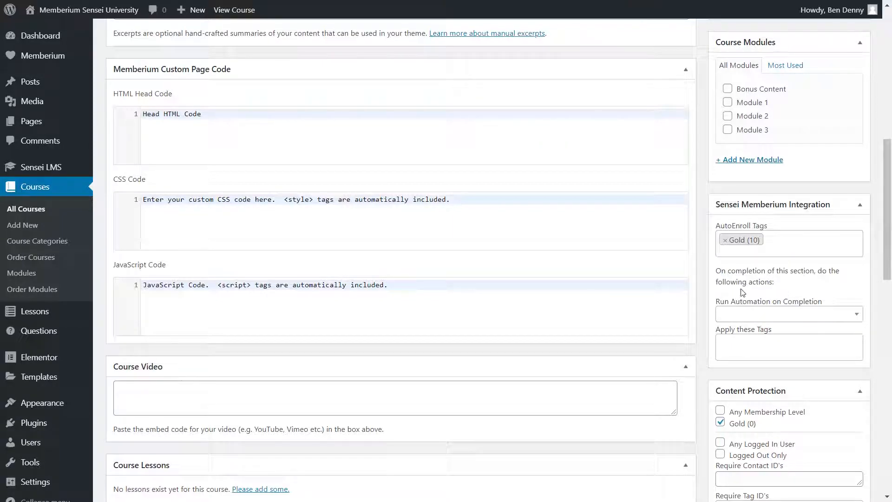
{"action": "left_click", "coordinate": [747, 349]}
{"action": "type", "text": "complete"}
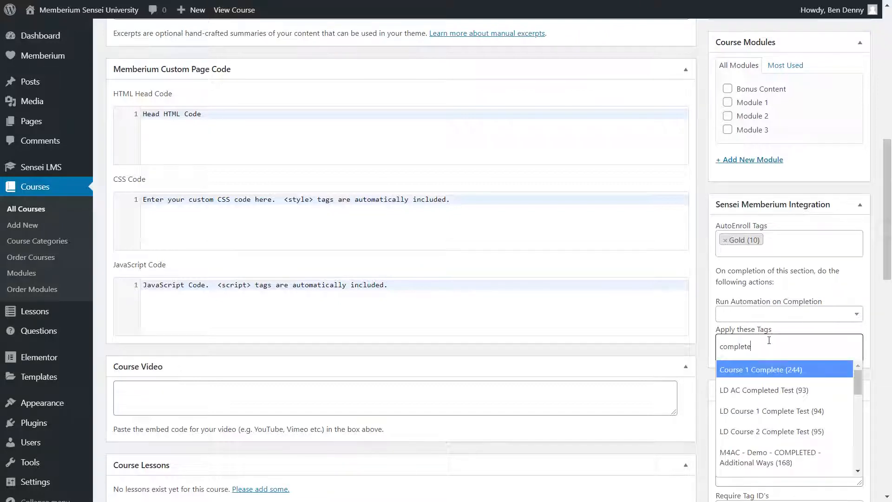
{"action": "left_click", "coordinate": [738, 372]}
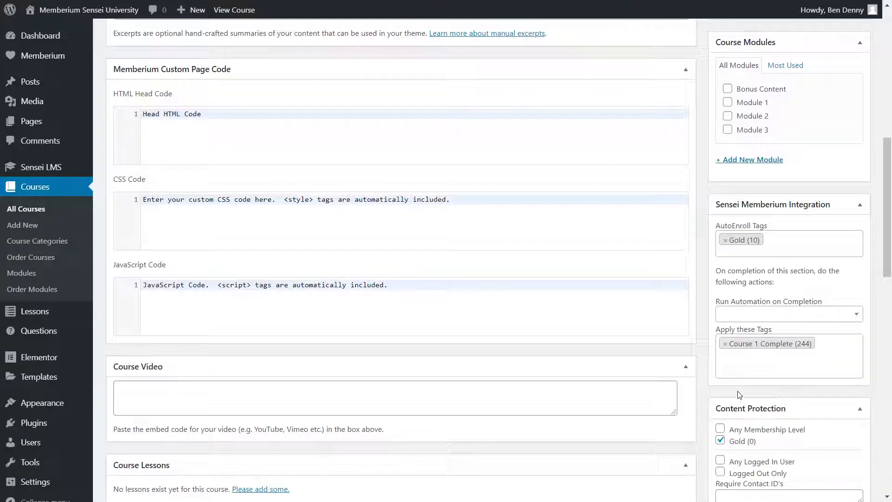
{"action": "scroll", "coordinate": [776, 392], "scroll_direction": "up", "scroll_amount": 10}
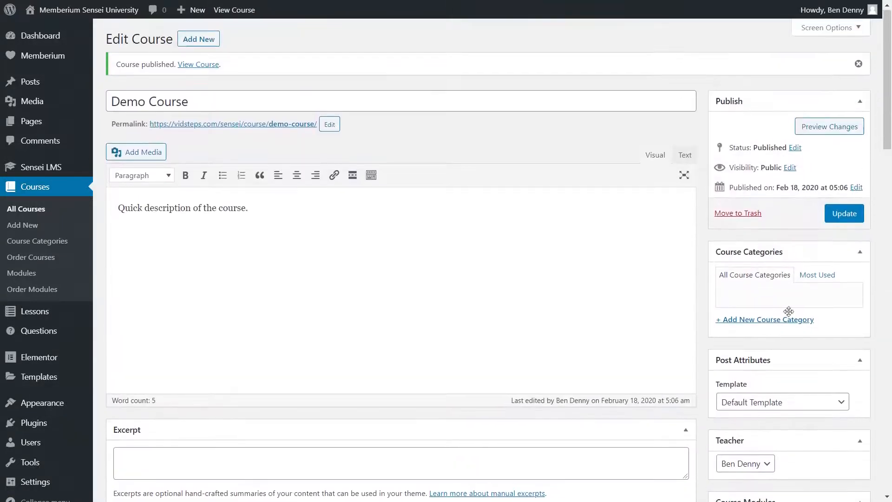
{"action": "left_click", "coordinate": [843, 214]}
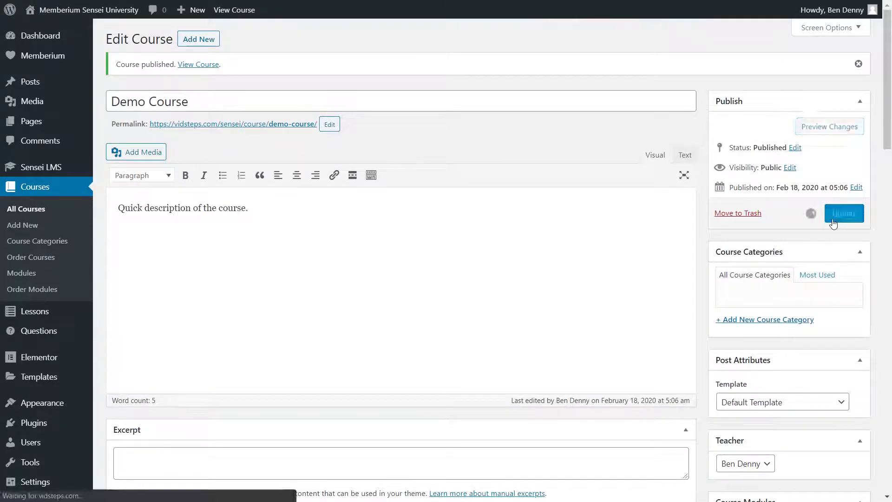
Name a new module Demo Module 1, with slug demo-module-1 and description "Description for the demo module 1. This does show up on the course page.".
{"action": "left_click", "coordinate": [22, 273]}
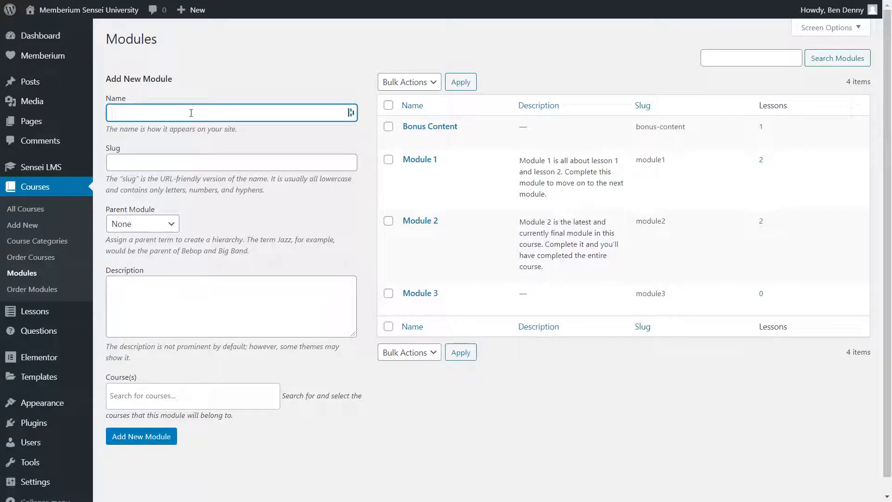
{"action": "type", "text": "Demo Module 1"}
{"action": "left_click", "coordinate": [172, 167]}
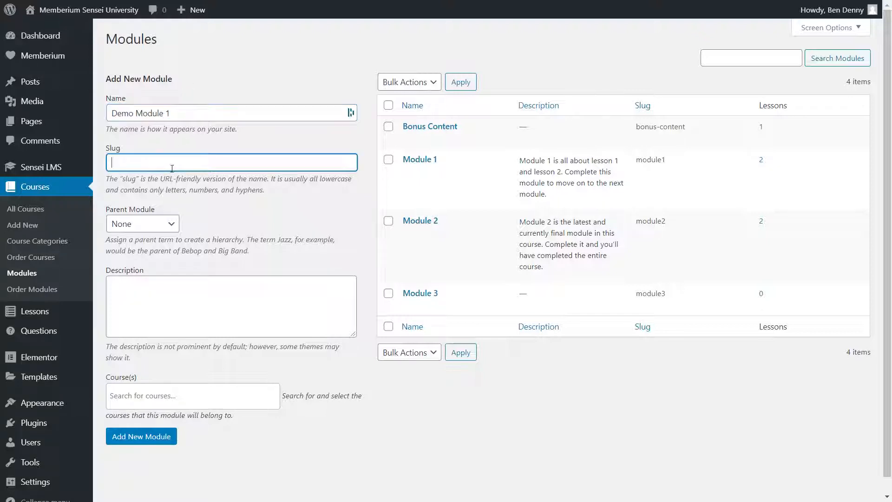
{"action": "type", "text": "demo-module-1"}
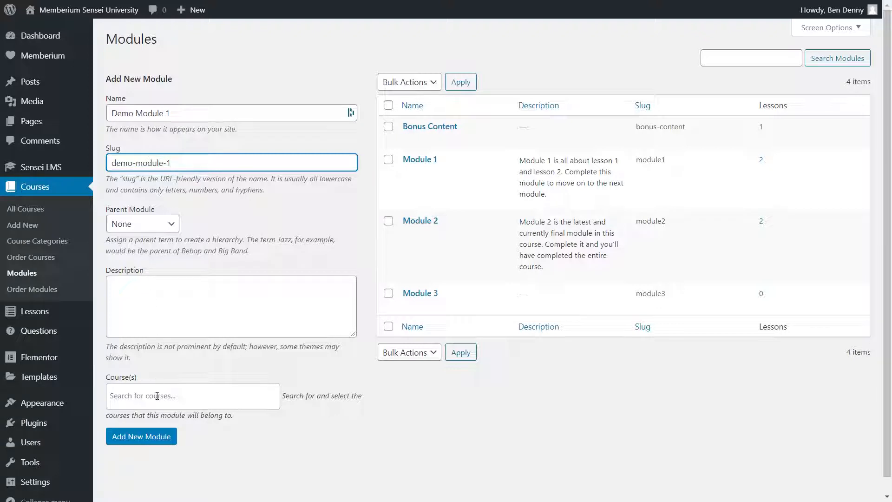
{"action": "left_click", "coordinate": [151, 315]}
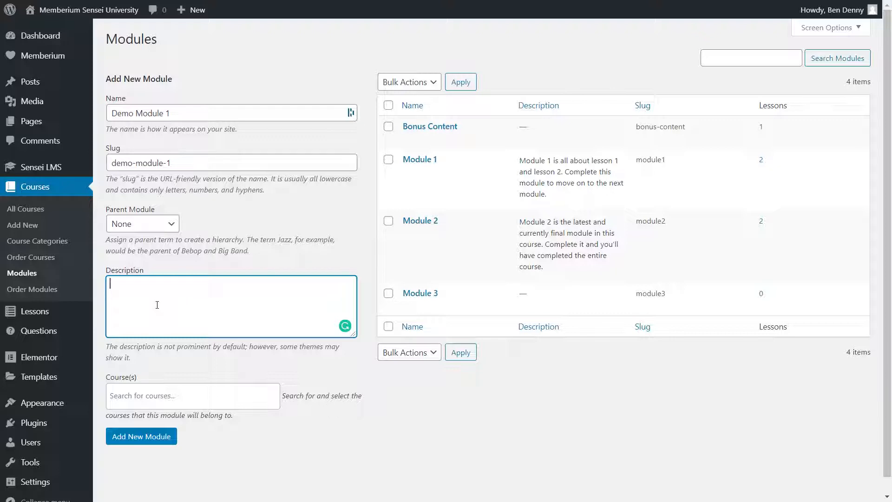
{"action": "type", "text": "Description for the demo module 1. This does show up on the course page."}
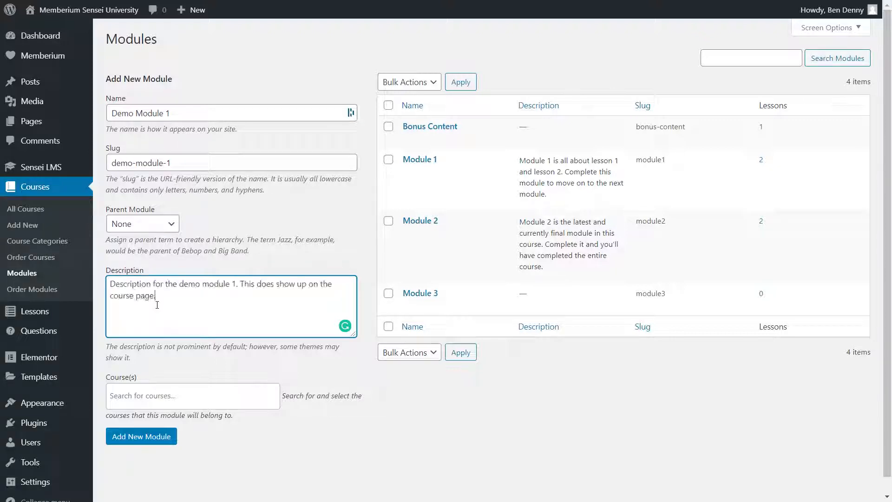
Assign the new module to the Demo Course and add it to the module list.
{"action": "left_click", "coordinate": [191, 396]}
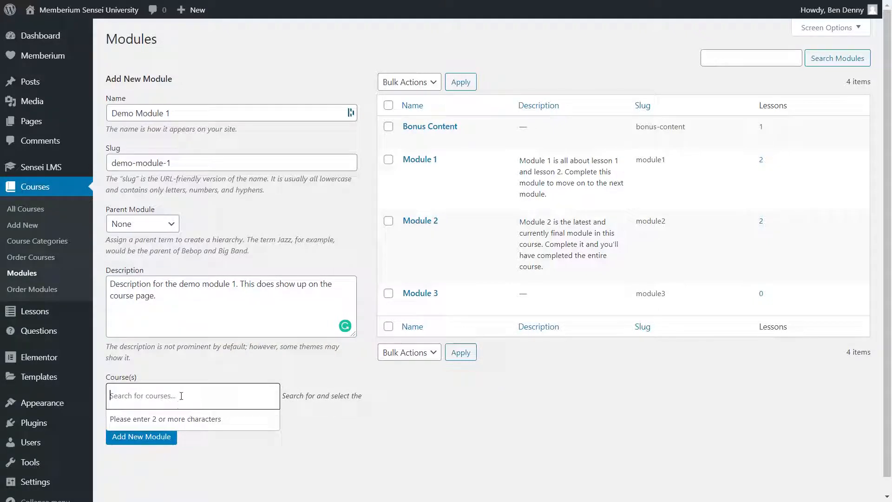
{"action": "type", "text": "demo"}
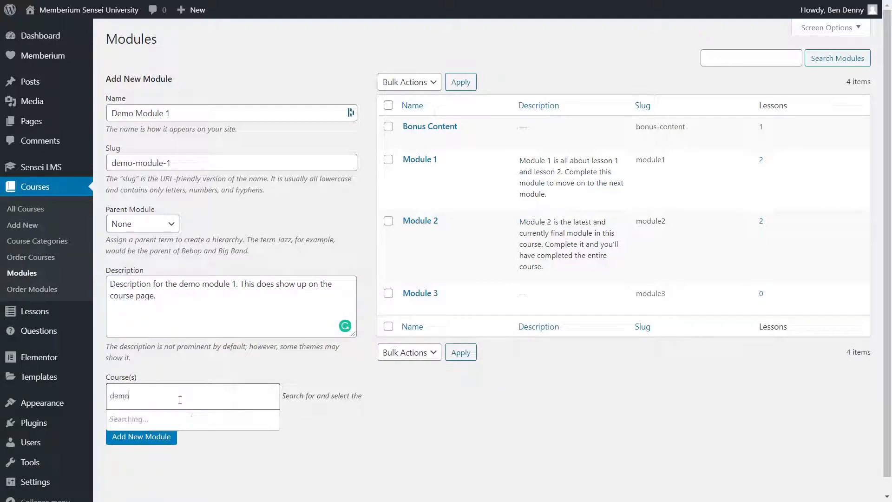
{"action": "left_click", "coordinate": [170, 420]}
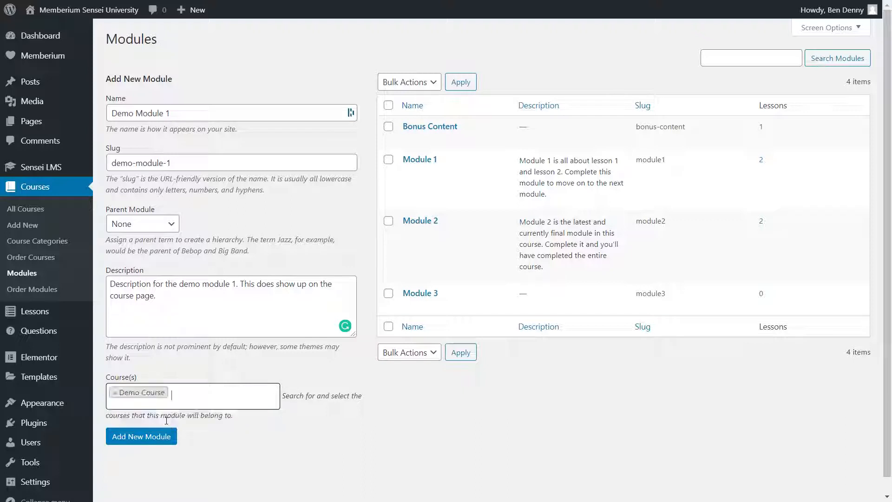
{"action": "left_click", "coordinate": [150, 444]}
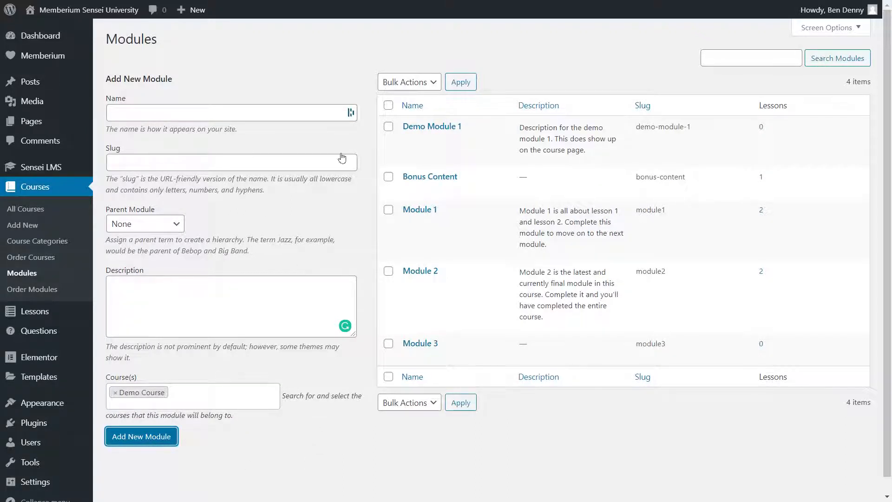
Add Demo Module 2 to Demo Course with slug demo-module-2 and description "This is a description of demo module 2. More info here.".
{"action": "left_click", "coordinate": [147, 111]}
{"action": "type", "text": "Demo Module 2"}
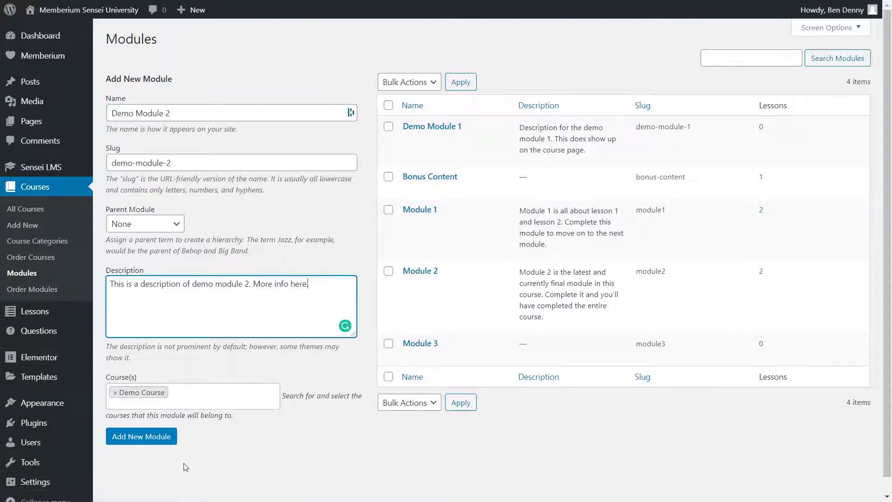
{"action": "type", "text": "."}
{"action": "left_click", "coordinate": [147, 445]}
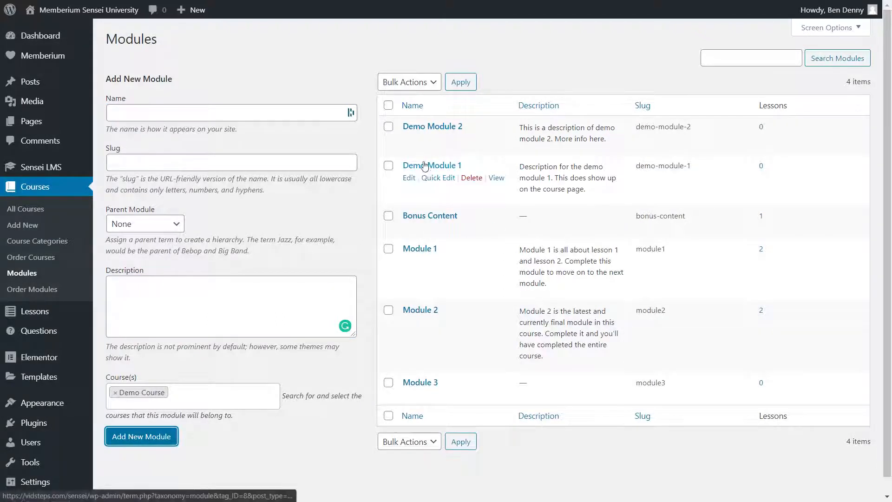
Save the Demo Course's module order with Demo Module 1 ahead of Demo Module 2.
{"action": "left_click", "coordinate": [42, 297]}
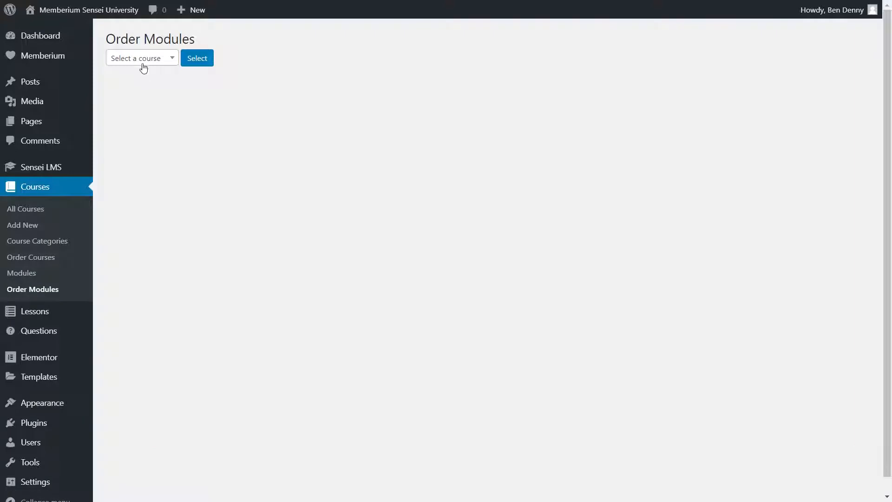
{"action": "left_click", "coordinate": [143, 68]}
{"action": "left_click", "coordinate": [139, 121]}
{"action": "left_click", "coordinate": [195, 59]}
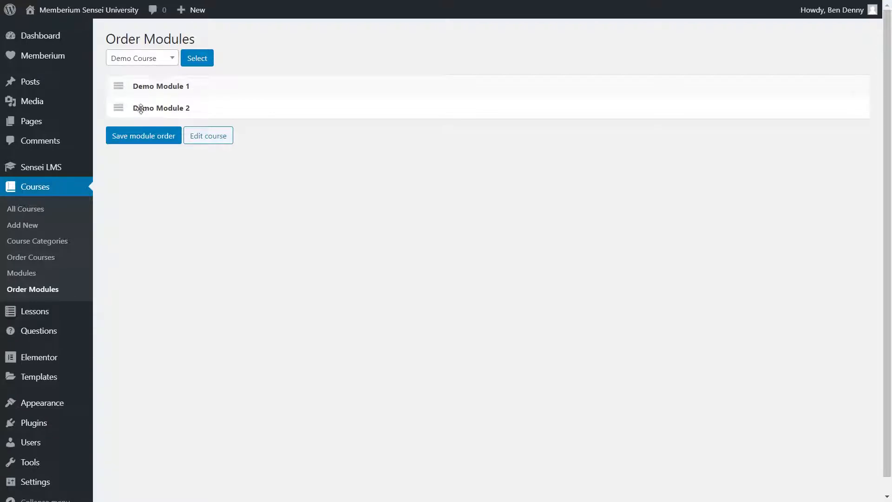
{"action": "left_click", "coordinate": [129, 138]}
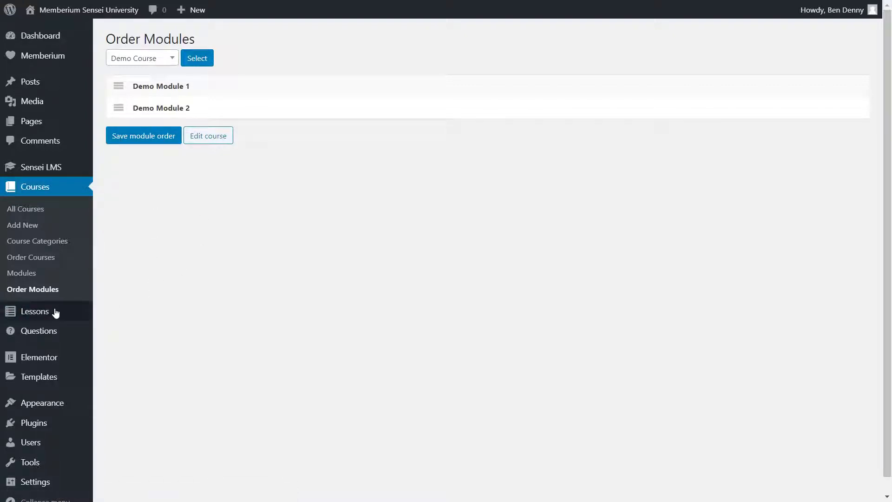
Start a new lesson titled Demo Lesson 1 with "Content" as its body text.
{"action": "mouse_move", "coordinate": [54, 311]}
{"action": "left_click", "coordinate": [117, 334]}
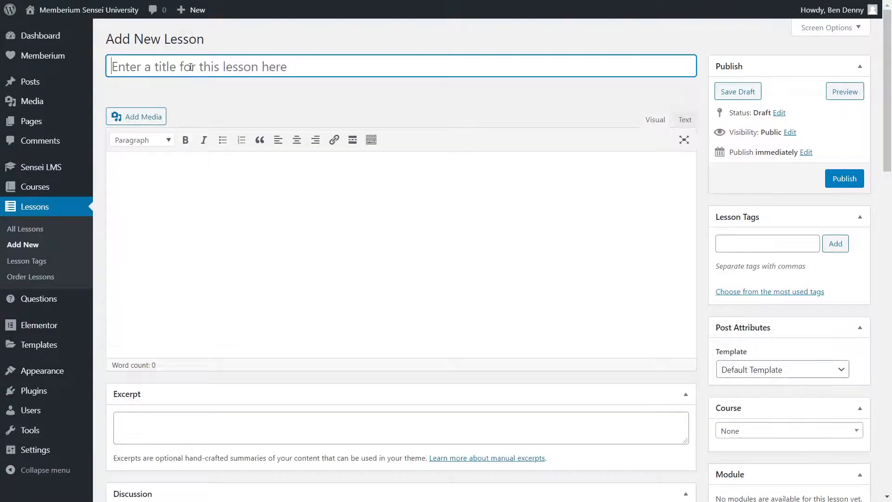
{"action": "type", "text": "Less"}
{"action": "key", "text": "BackSpace"}
{"action": "key", "text": "BackSpace"}
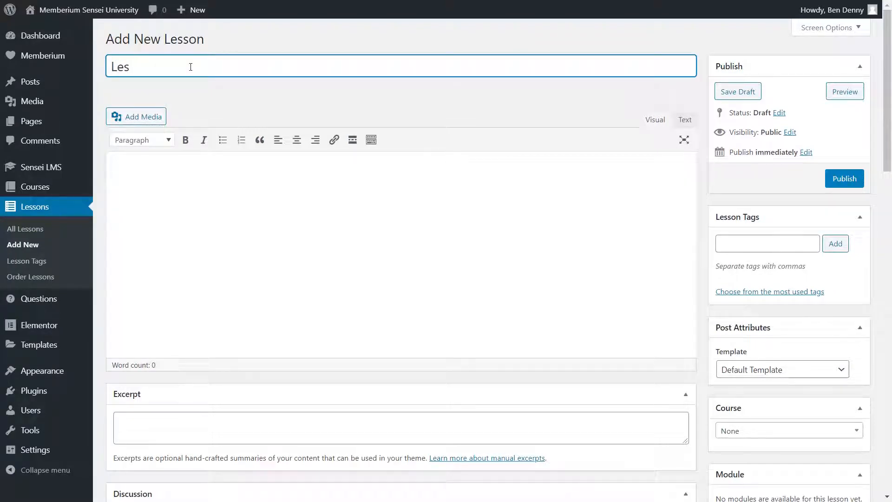
{"action": "key", "text": "BackSpace"}
{"action": "key", "text": "BackSpace"}
{"action": "type", "text": "Demo Lesson 1"}
{"action": "key", "text": "Tab"}
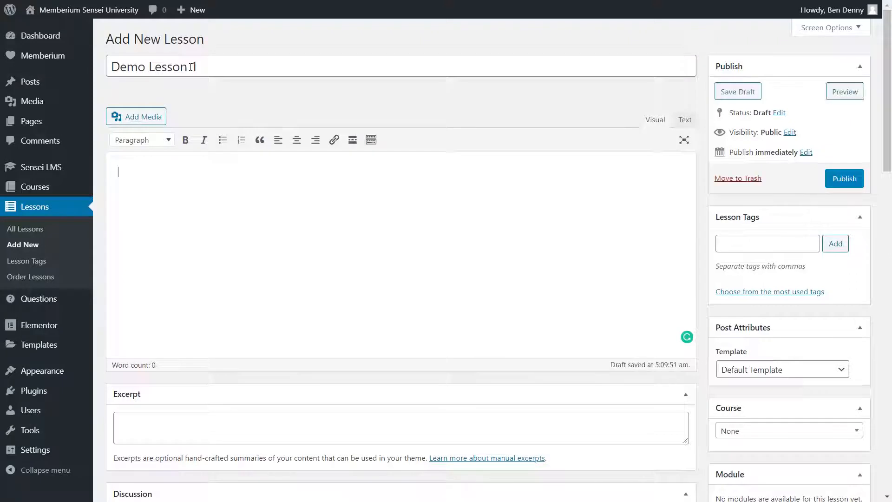
{"action": "type", "text": "Content"}
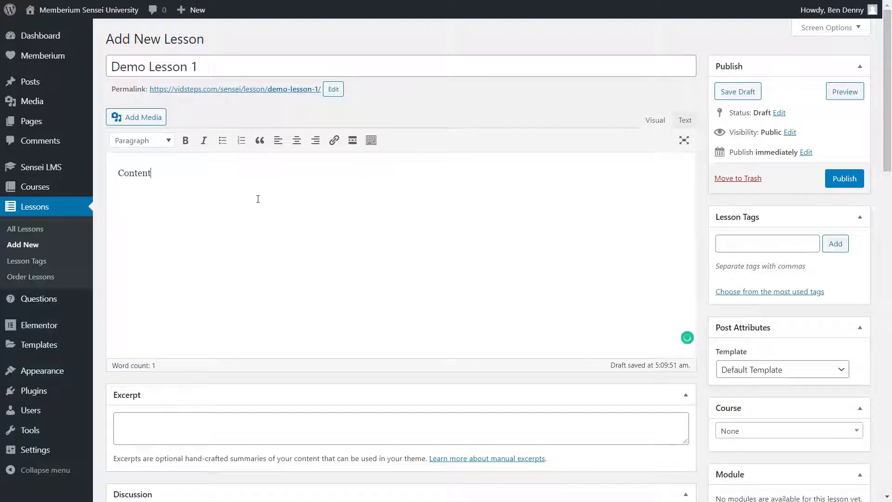
Assign Demo Lesson 1 to the Demo Course and publish the lesson.
{"action": "scroll", "coordinate": [710, 299], "scroll_direction": "down", "scroll_amount": 4}
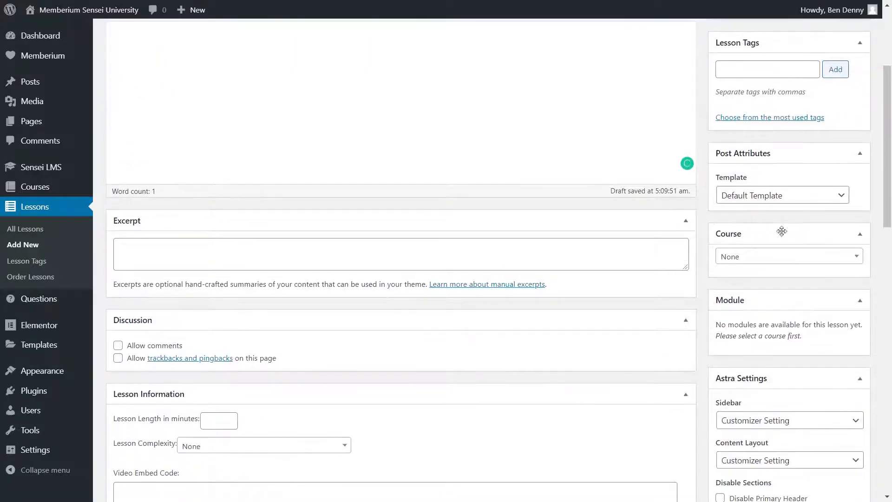
{"action": "left_click", "coordinate": [767, 256]}
{"action": "left_click", "coordinate": [757, 320]}
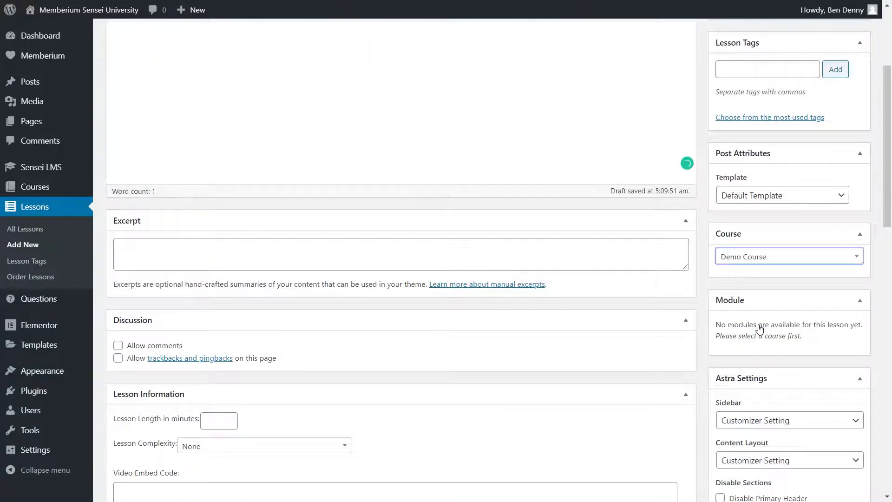
{"action": "scroll", "coordinate": [756, 313], "scroll_direction": "up", "scroll_amount": 4}
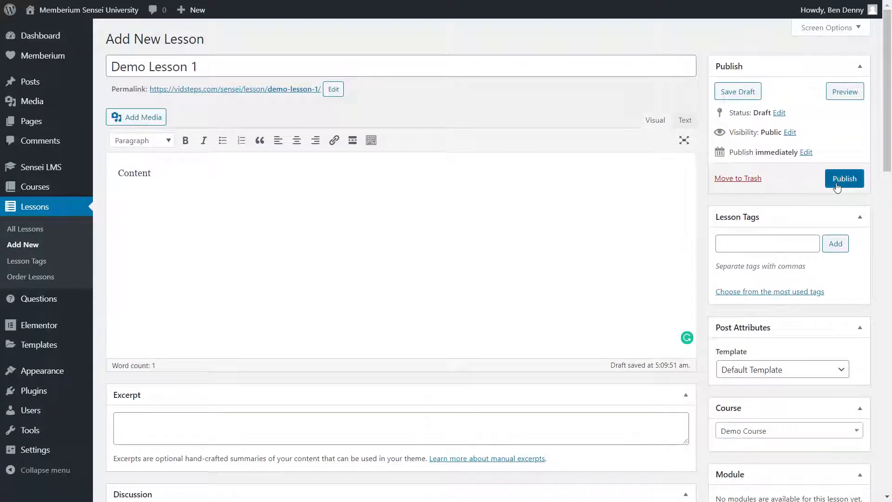
{"action": "left_click", "coordinate": [838, 182]}
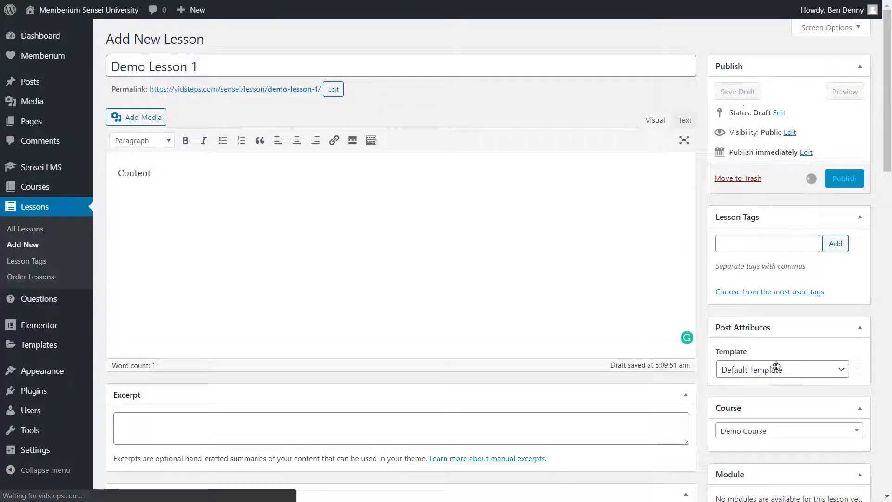
Assign Demo Lesson 1 to Demo Module 1 and update the lesson.
{"action": "scroll", "coordinate": [727, 410], "scroll_direction": "down", "scroll_amount": 4}
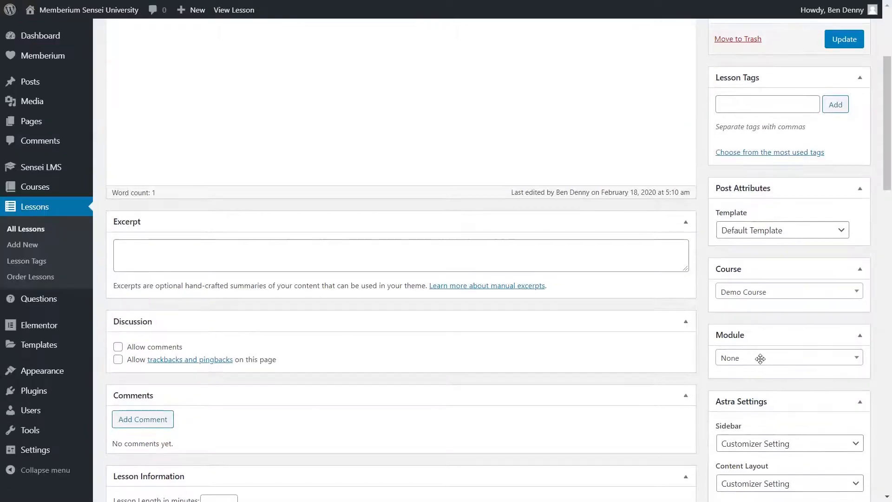
{"action": "left_click", "coordinate": [754, 361]}
{"action": "scroll", "coordinate": [754, 372], "scroll_direction": "down", "scroll_amount": 10}
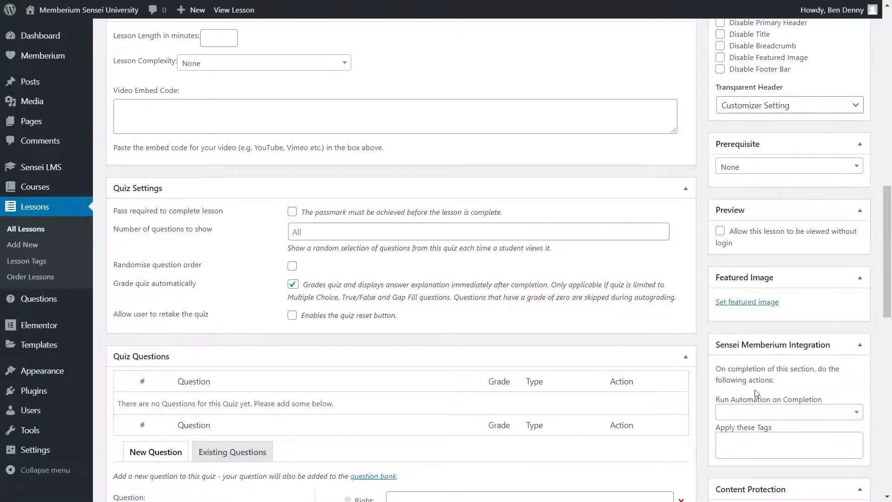
{"action": "scroll", "coordinate": [753, 385], "scroll_direction": "up", "scroll_amount": 8}
{"action": "scroll", "coordinate": [754, 374], "scroll_direction": "up", "scroll_amount": 3}
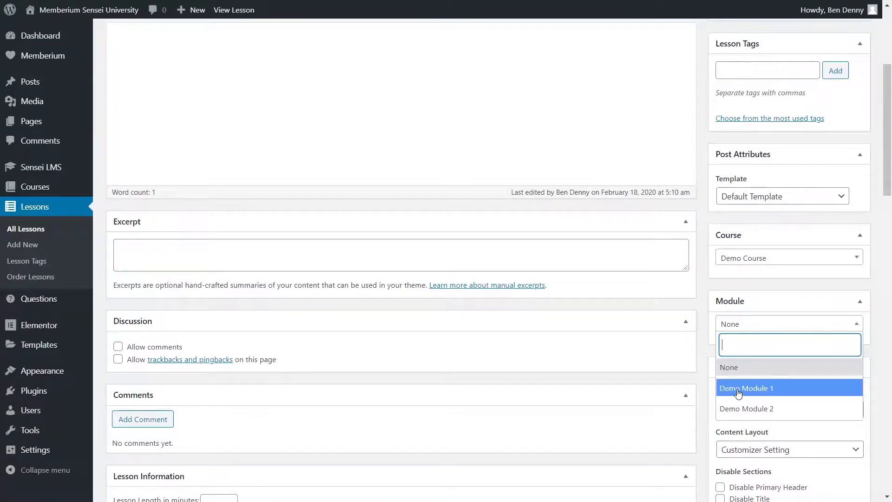
{"action": "left_click", "coordinate": [739, 388]}
{"action": "scroll", "coordinate": [782, 272], "scroll_direction": "up", "scroll_amount": 5}
{"action": "left_click", "coordinate": [838, 221]}
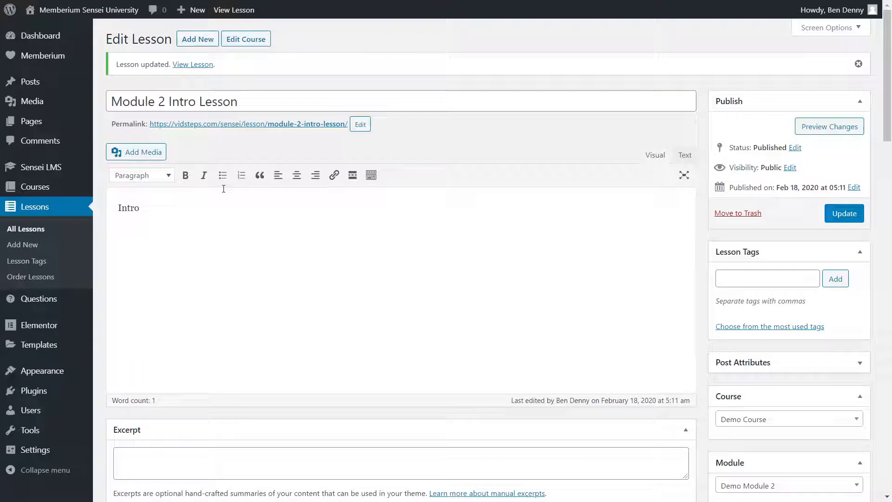
Review the Module 2 Intro Lesson's Sensei Memberium Integration options for automation and tags on completion, plus its quiz settings and quiz questions.
{"action": "scroll", "coordinate": [357, 190], "scroll_direction": "down", "scroll_amount": 10}
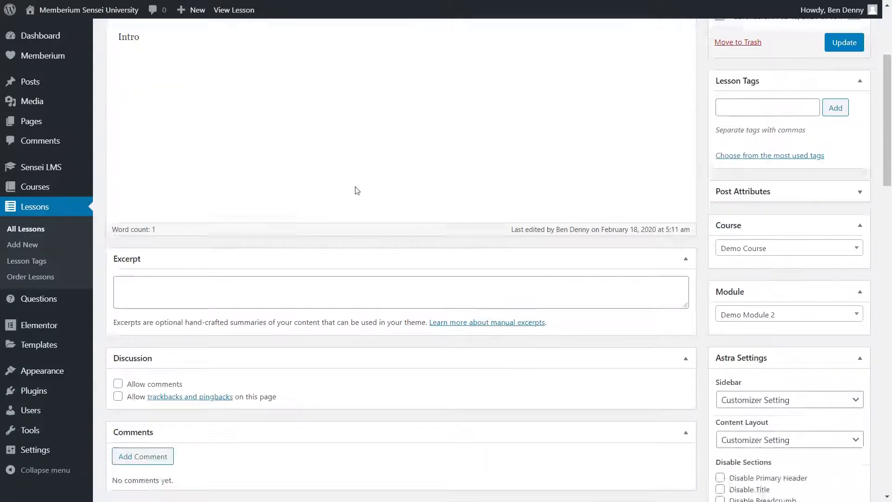
{"action": "scroll", "coordinate": [355, 186], "scroll_direction": "up", "scroll_amount": 3}
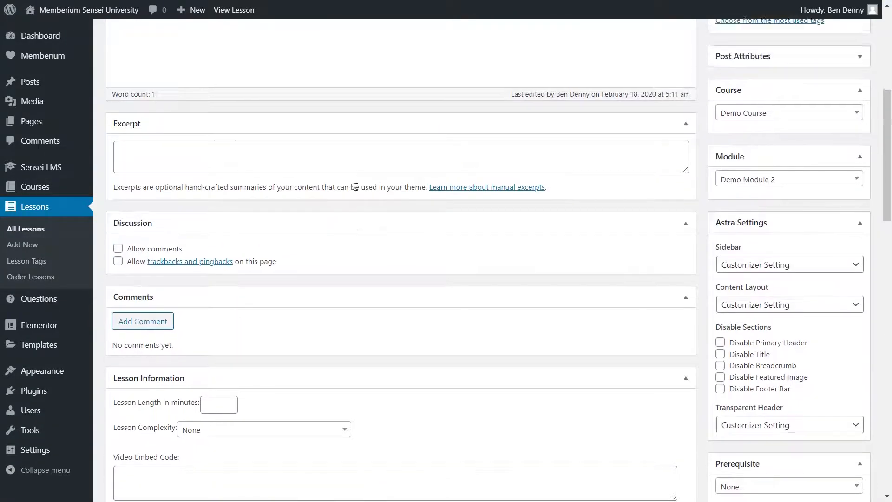
{"action": "scroll", "coordinate": [725, 240], "scroll_direction": "down", "scroll_amount": 10}
{"action": "left_click_drag", "start_coordinate": [733, 245], "coordinate": [830, 268]}
{"action": "left_click", "coordinate": [832, 262]}
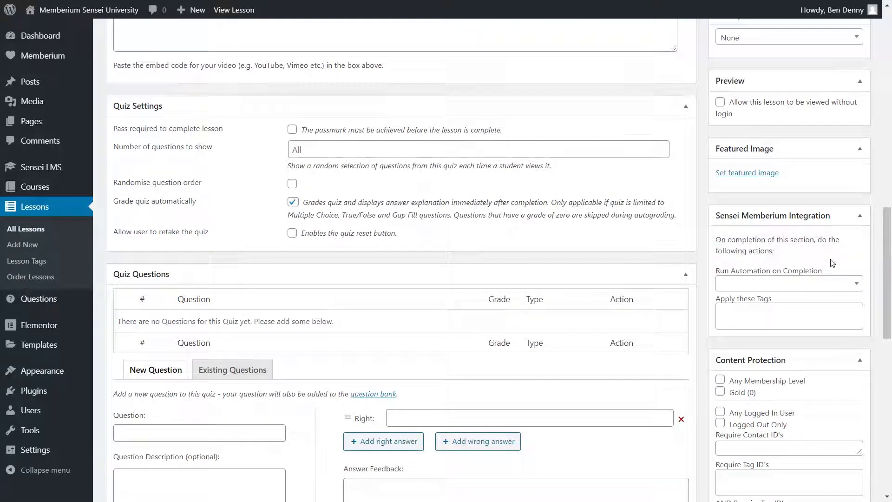
{"action": "left_click", "coordinate": [783, 310]}
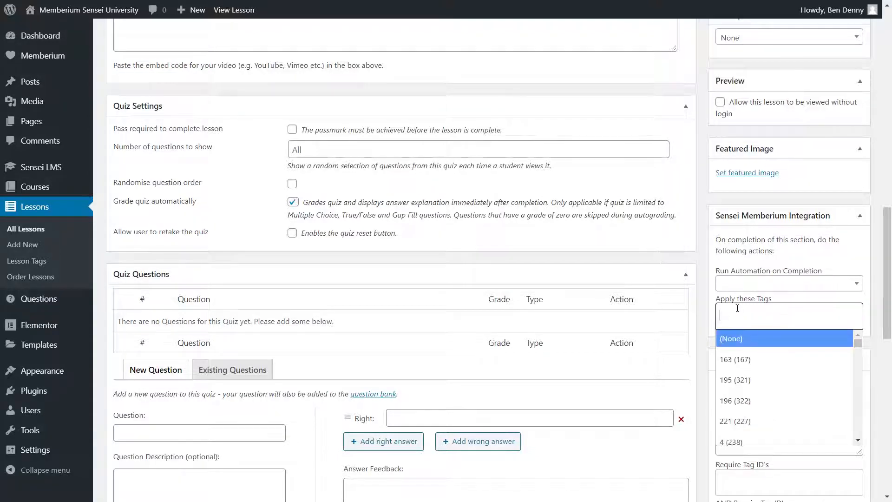
{"action": "left_click", "coordinate": [784, 302]}
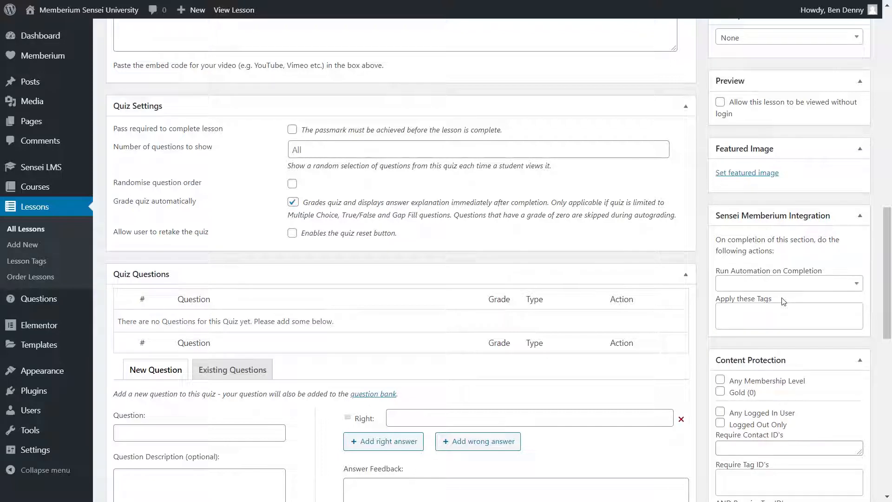
{"action": "left_click", "coordinate": [736, 311]}
{"action": "left_click", "coordinate": [729, 312]}
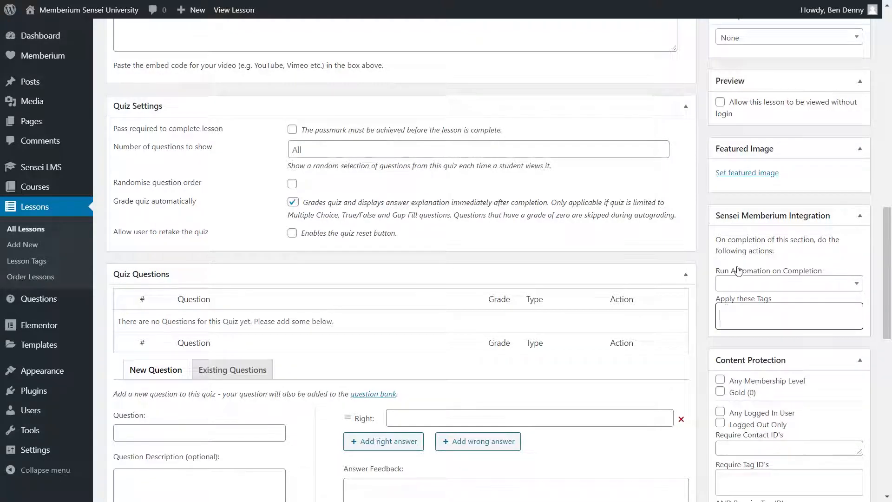
{"action": "left_click_drag", "start_coordinate": [727, 269], "coordinate": [778, 274]}
{"action": "left_click", "coordinate": [801, 265]}
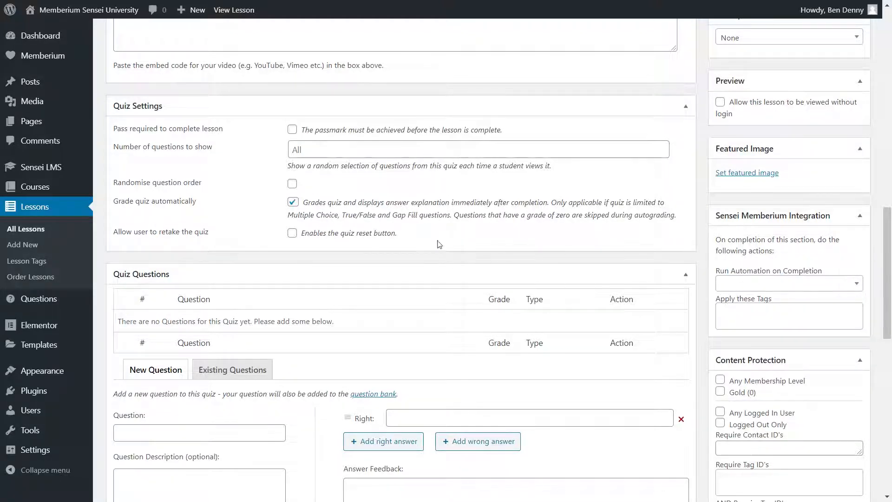
{"action": "scroll", "coordinate": [254, 208], "scroll_direction": "down", "scroll_amount": 3}
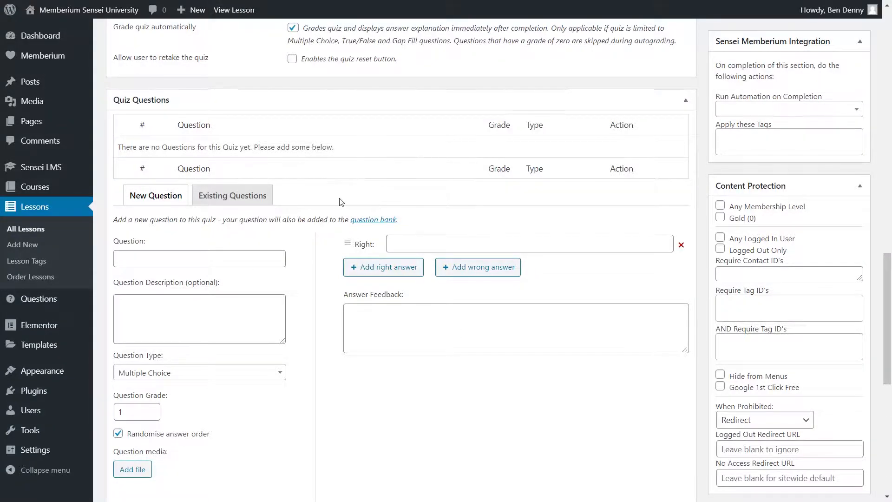
{"action": "scroll", "coordinate": [379, 204], "scroll_direction": "up", "scroll_amount": 3}
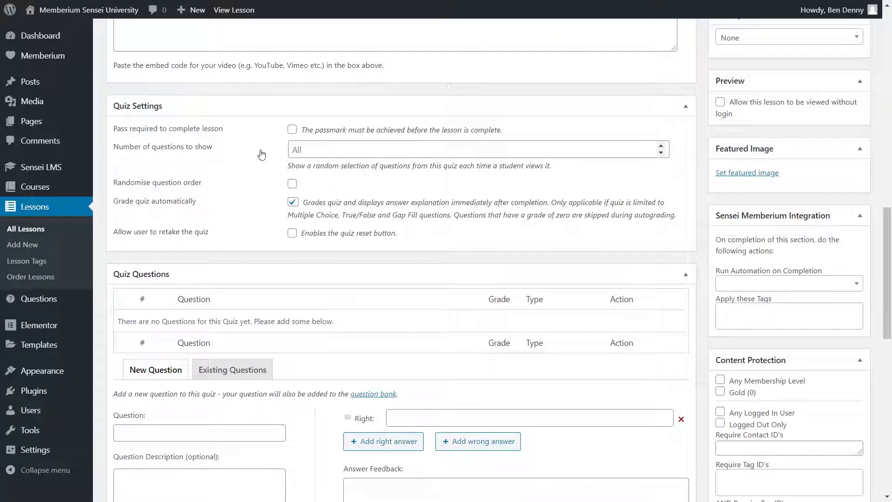
Open the Test Course for editing and copy its permalink address.
{"action": "mouse_move", "coordinate": [38, 194]}
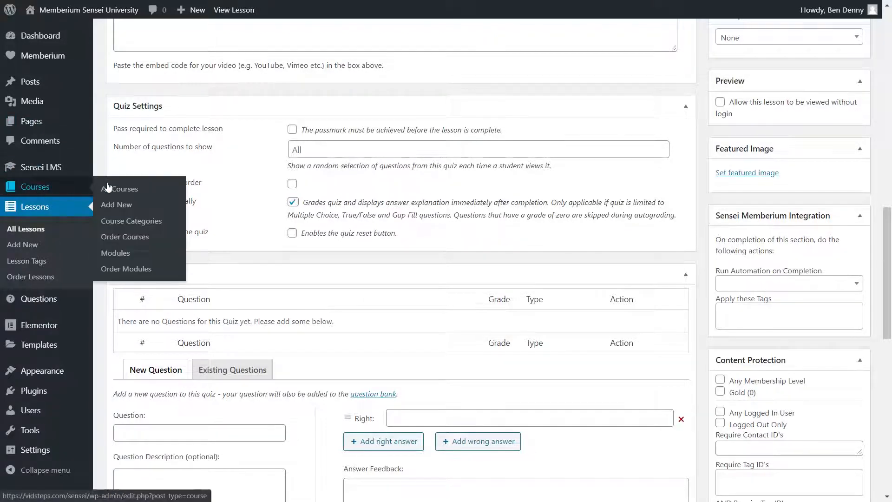
{"action": "left_click", "coordinate": [111, 188]}
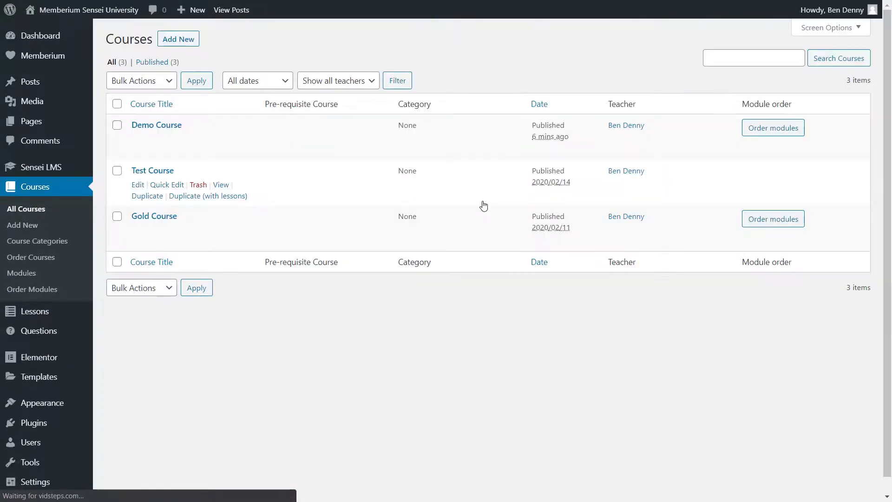
{"action": "left_click", "coordinate": [143, 172]}
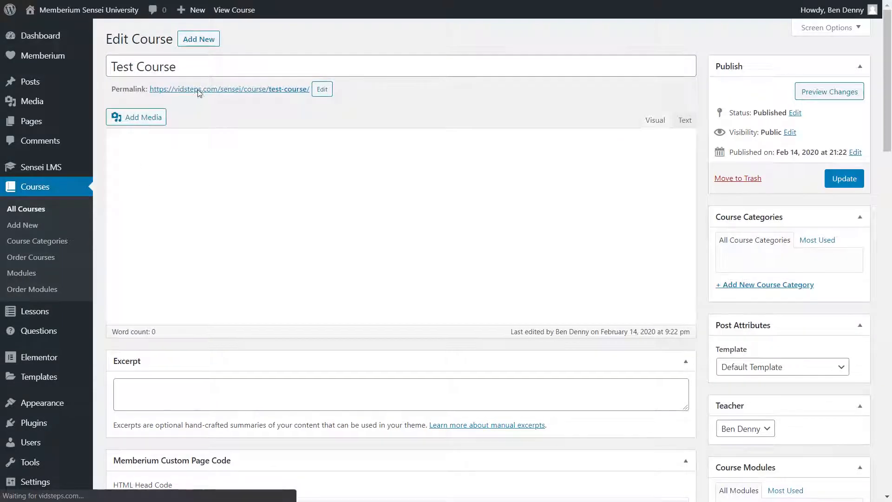
{"action": "right_click", "coordinate": [188, 90]}
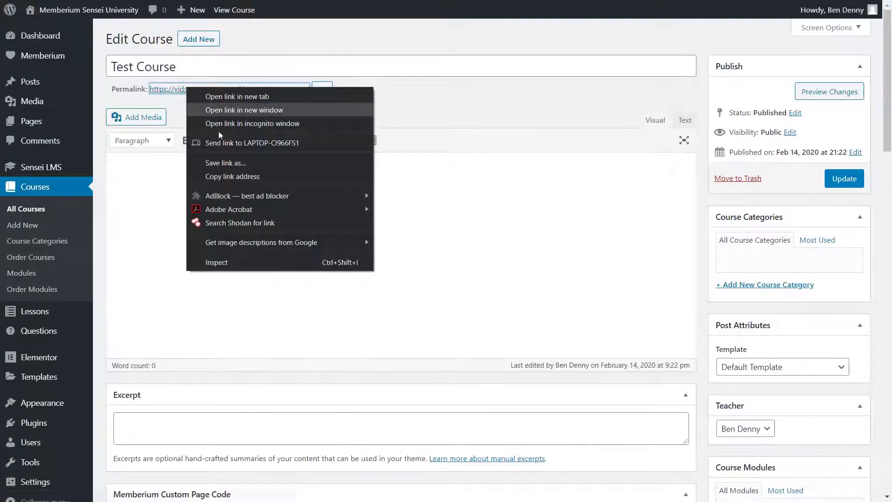
{"action": "left_click", "coordinate": [224, 176]}
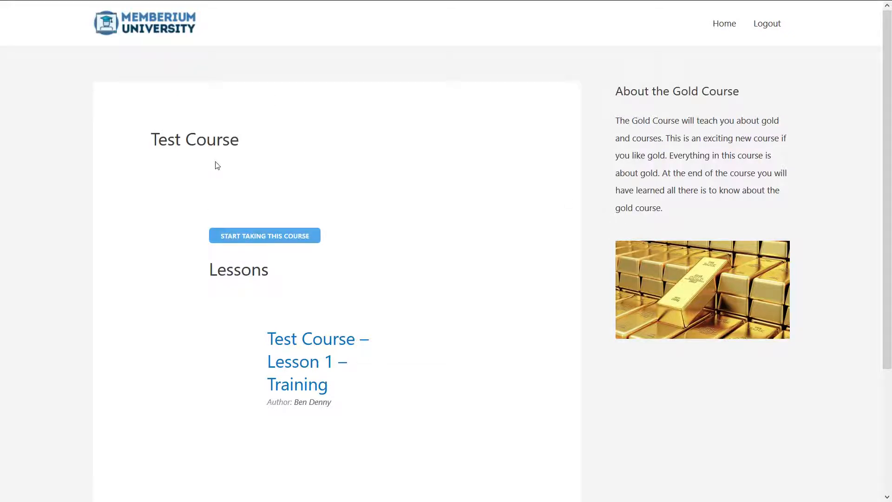
View the Test Course's public page and its lesson list.
{"action": "scroll", "coordinate": [215, 166], "scroll_direction": "down", "scroll_amount": 3}
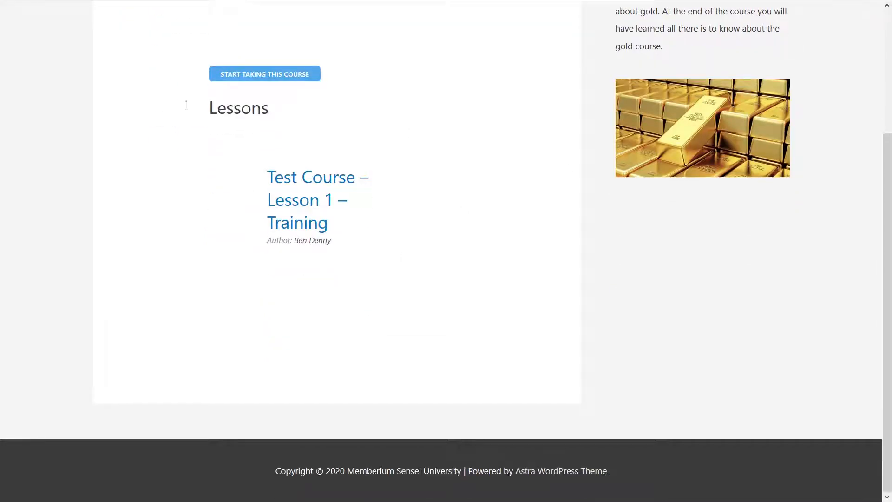
{"action": "scroll", "coordinate": [230, 192], "scroll_direction": "up", "scroll_amount": 3}
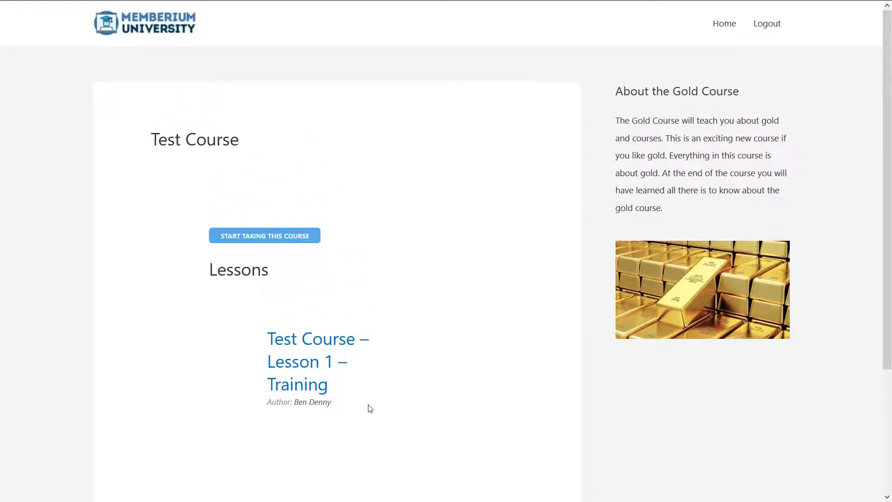
{"action": "mouse_move", "coordinate": [252, 1]}
{"action": "left_click", "coordinate": [286, 32]}
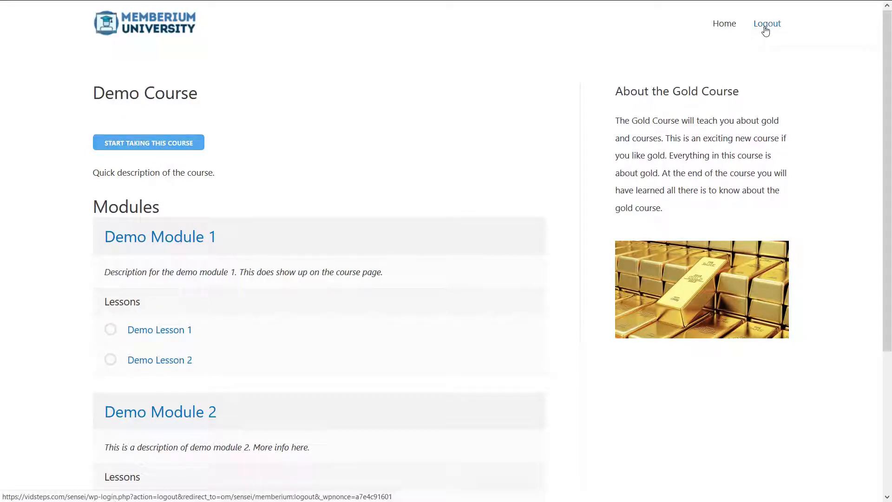
Log out of the current account and start taking the Demo Course, checking its list of modules and lessons.
{"action": "left_click", "coordinate": [765, 28]}
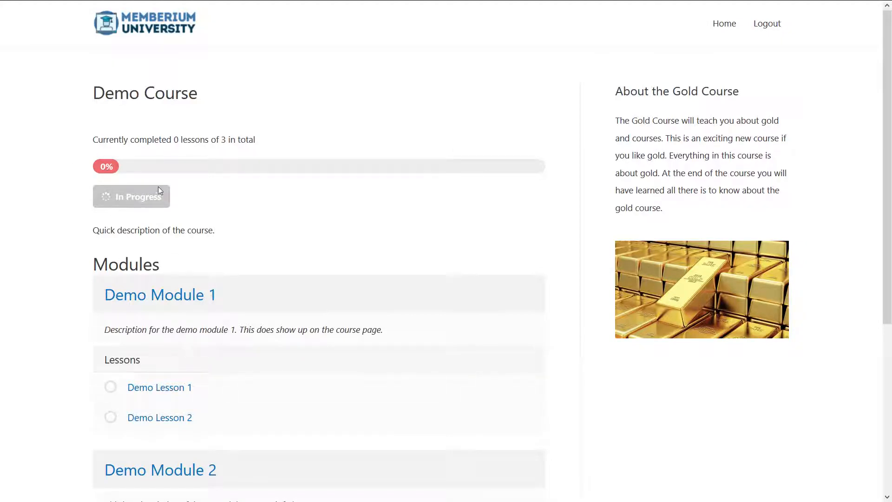
{"action": "scroll", "coordinate": [131, 319], "scroll_direction": "down", "scroll_amount": 3}
{"action": "scroll", "coordinate": [133, 313], "scroll_direction": "up", "scroll_amount": 3}
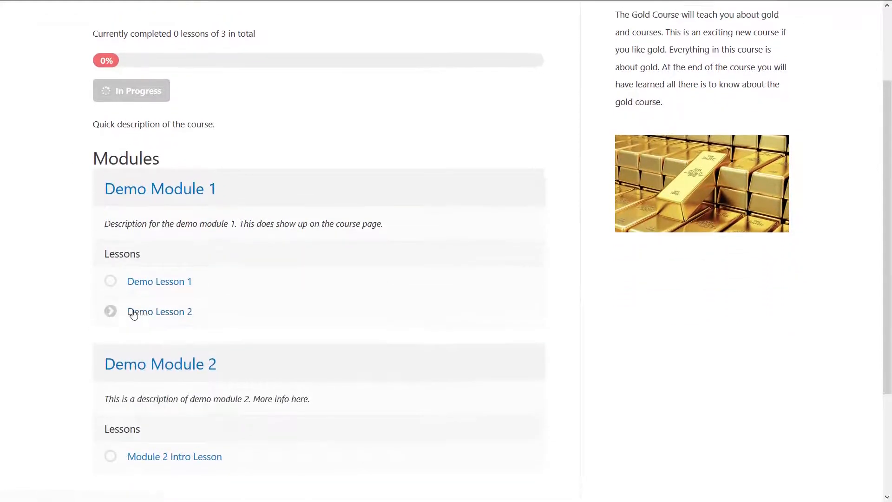
{"action": "scroll", "coordinate": [147, 142], "scroll_direction": "down", "scroll_amount": 4}
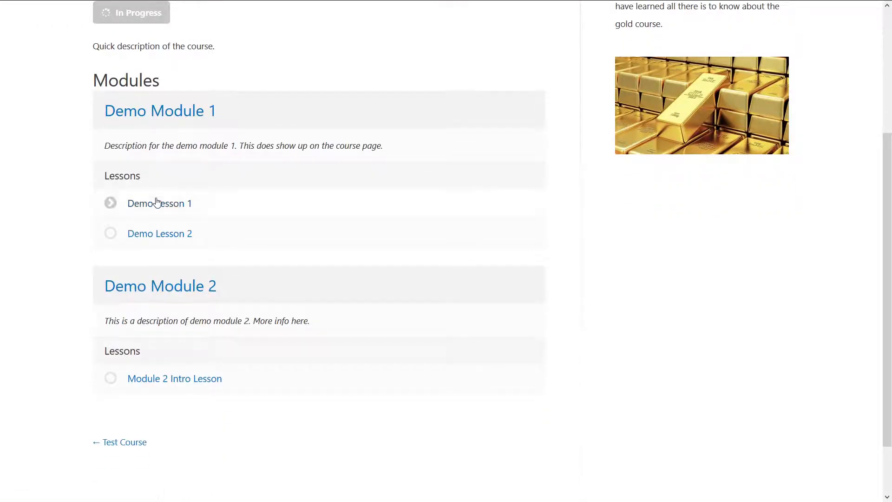
Complete Demo Lesson 1, return to the Demo Course from Demo Lesson 2, and check the course and module progress.
{"action": "left_click", "coordinate": [144, 203]}
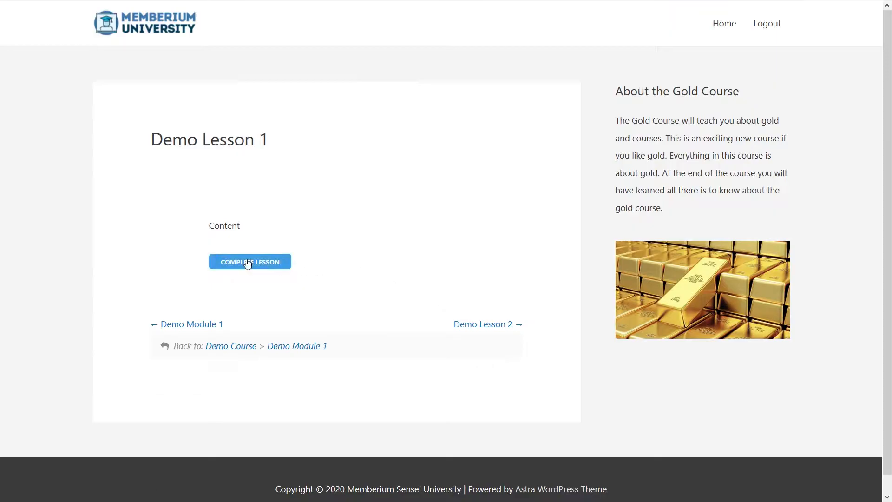
{"action": "left_click", "coordinate": [494, 322]}
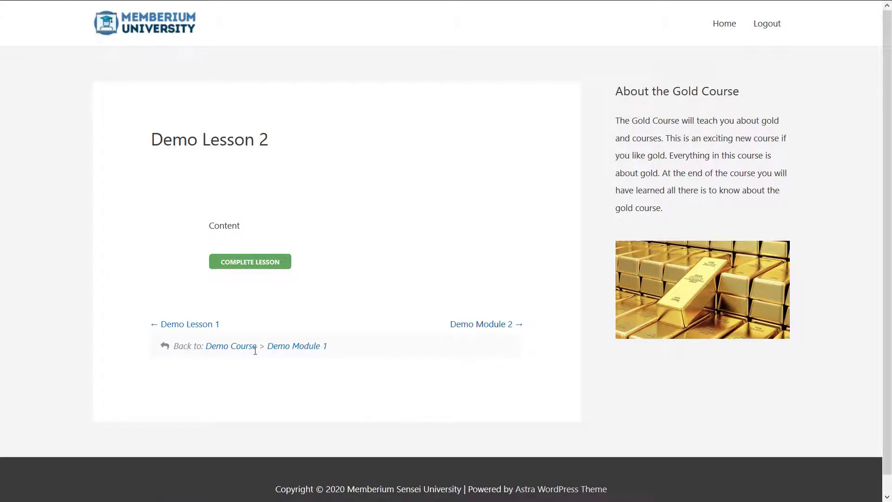
{"action": "left_click", "coordinate": [230, 349]}
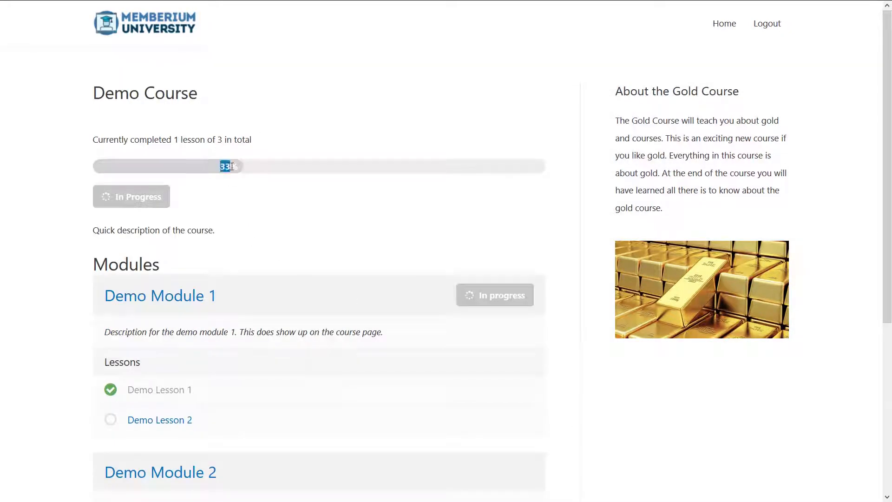
{"action": "scroll", "coordinate": [306, 285], "scroll_direction": "down", "scroll_amount": 2}
{"action": "scroll", "coordinate": [305, 285], "scroll_direction": "down", "scroll_amount": 2}
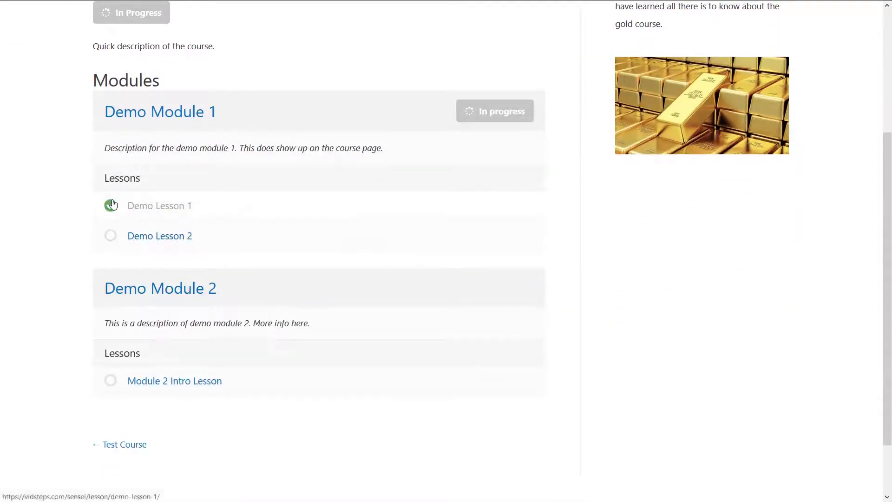
{"action": "scroll", "coordinate": [281, 298], "scroll_direction": "up", "scroll_amount": 4}
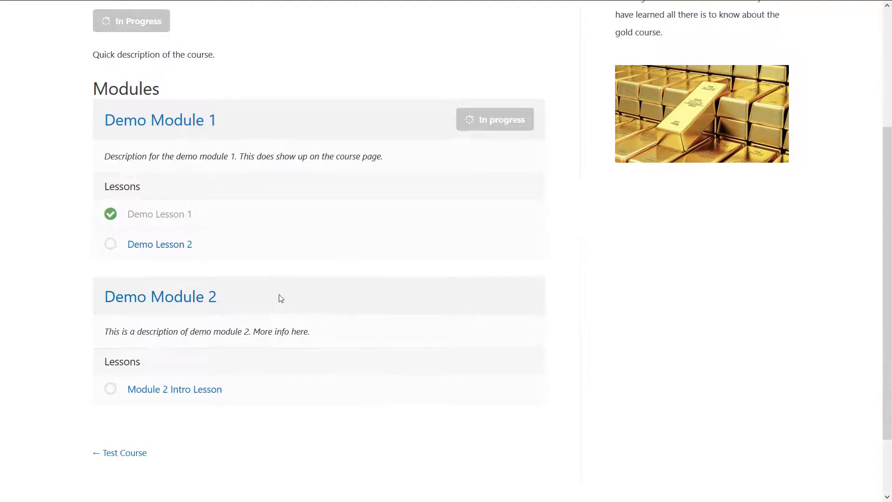
{"action": "scroll", "coordinate": [281, 298], "scroll_direction": "down", "scroll_amount": 3}
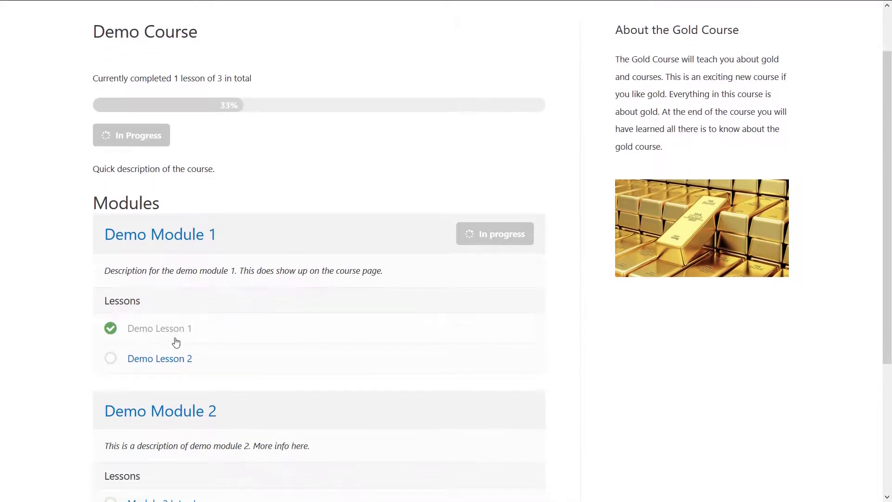
{"action": "scroll", "coordinate": [199, 158], "scroll_direction": "up", "scroll_amount": 1}
{"action": "scroll", "coordinate": [382, 162], "scroll_direction": "down", "scroll_amount": 2}
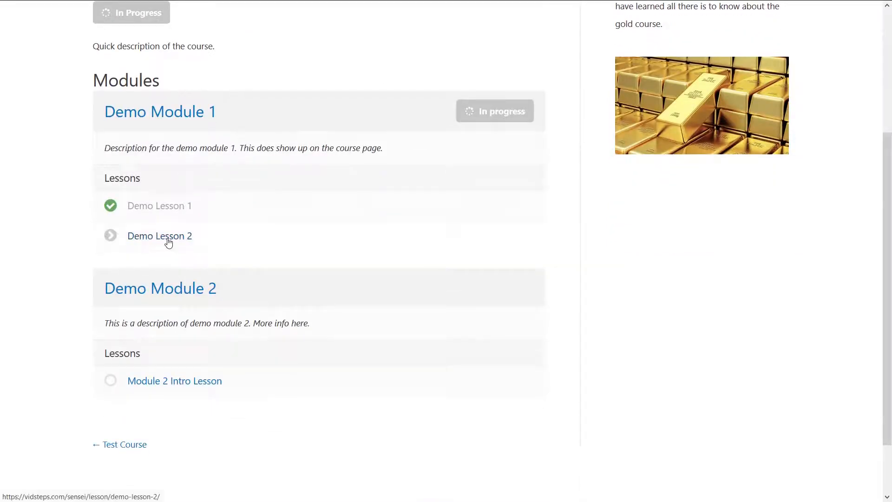
Complete Demo Lesson 2 and the Module 2 Intro Lesson, and check the Demo Course's completion status.
{"action": "left_click", "coordinate": [168, 243]}
{"action": "left_click", "coordinate": [278, 261]}
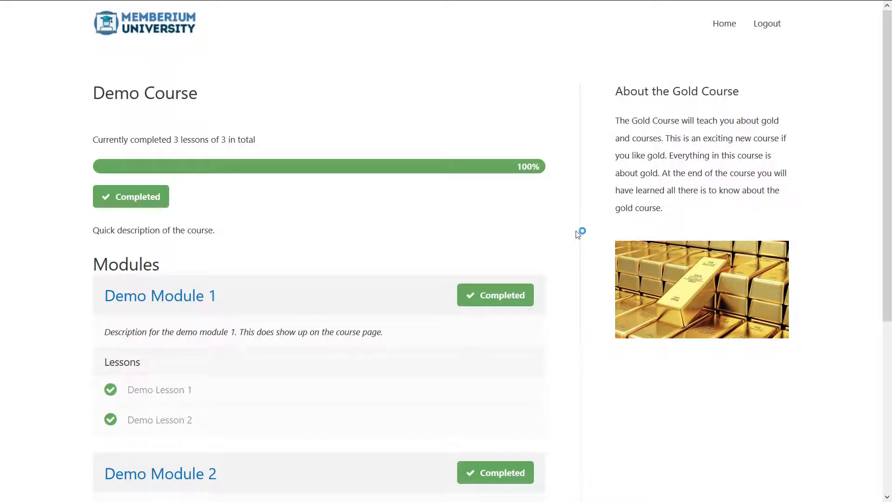
{"action": "scroll", "coordinate": [578, 234], "scroll_direction": "down", "scroll_amount": 3}
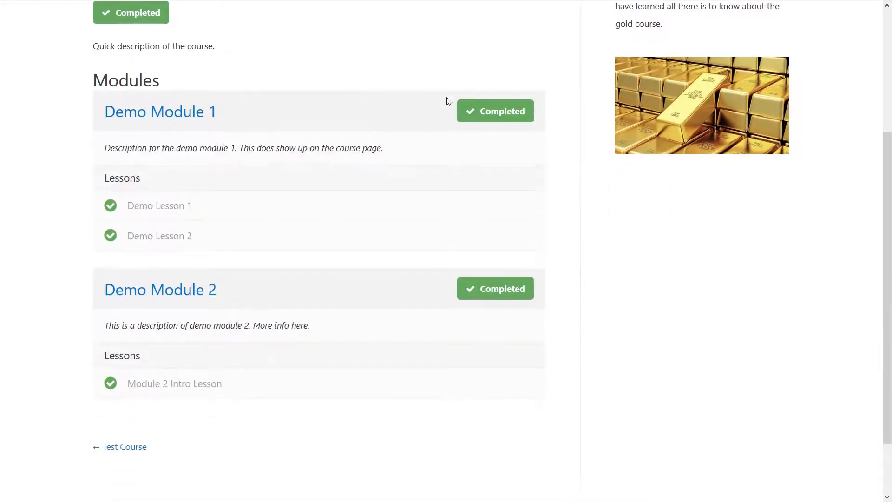
{"action": "scroll", "coordinate": [460, 264], "scroll_direction": "up", "scroll_amount": 3}
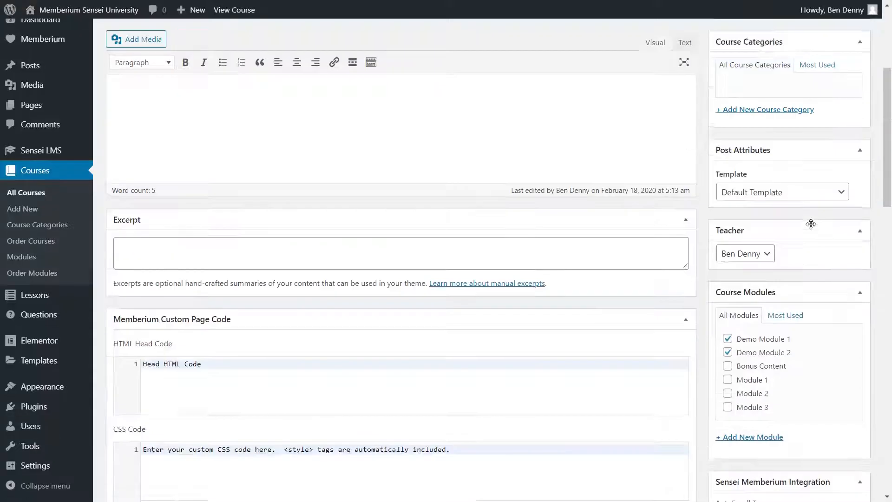
Examine the Demo Course's Sensei Memberium Integration settings in the course editor.
{"action": "scroll", "coordinate": [811, 225], "scroll_direction": "down", "scroll_amount": 5}
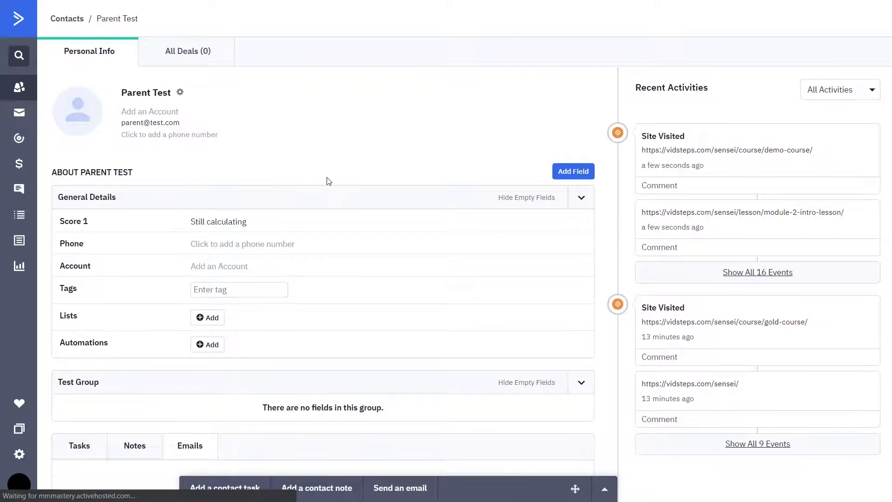
Check the test contact's tags in ActiveCampaign, and look over the course grid on the student site's home page.
{"action": "scroll", "coordinate": [342, 180], "scroll_direction": "down", "scroll_amount": 14}
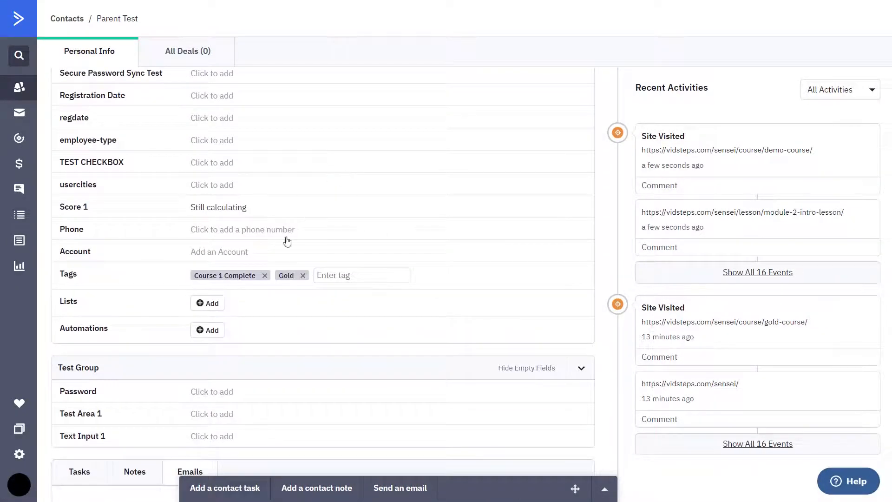
{"action": "left_click_drag", "start_coordinate": [200, 277], "coordinate": [248, 277]}
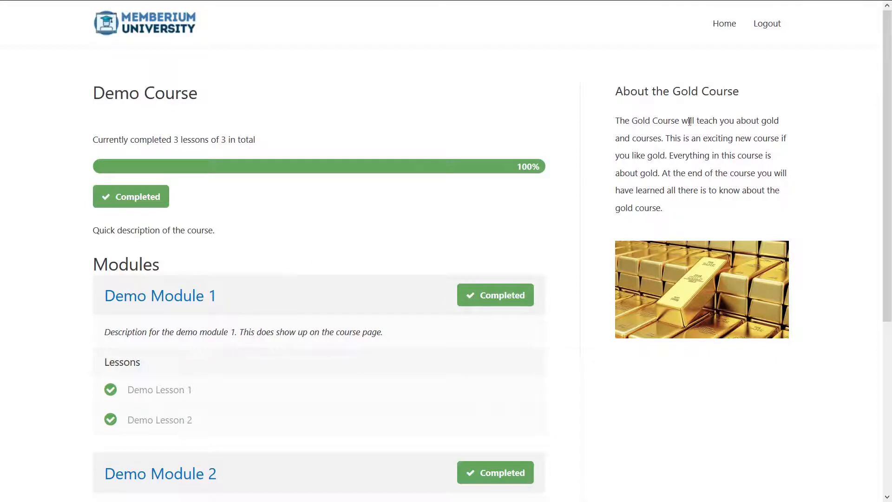
{"action": "left_click", "coordinate": [714, 23]}
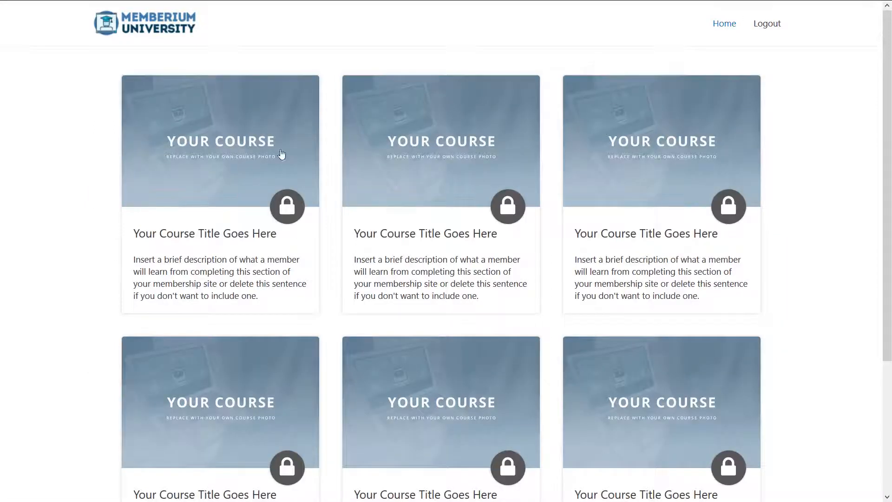
{"action": "scroll", "coordinate": [272, 234], "scroll_direction": "down", "scroll_amount": 4}
{"action": "scroll", "coordinate": [275, 235], "scroll_direction": "up", "scroll_amount": 4}
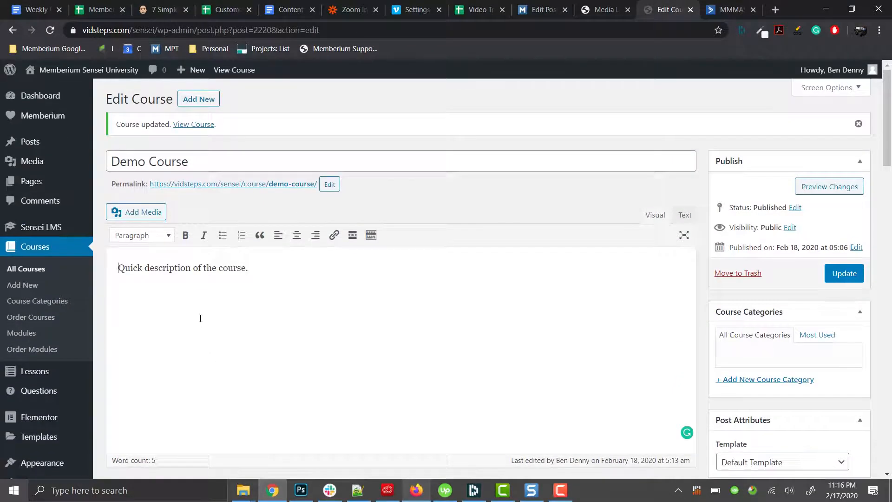
Open the site's page list in a separate tab and open the Course Grid front page for editing with Elementor.
{"action": "mouse_move", "coordinate": [56, 186]}
{"action": "right_click", "coordinate": [135, 184]}
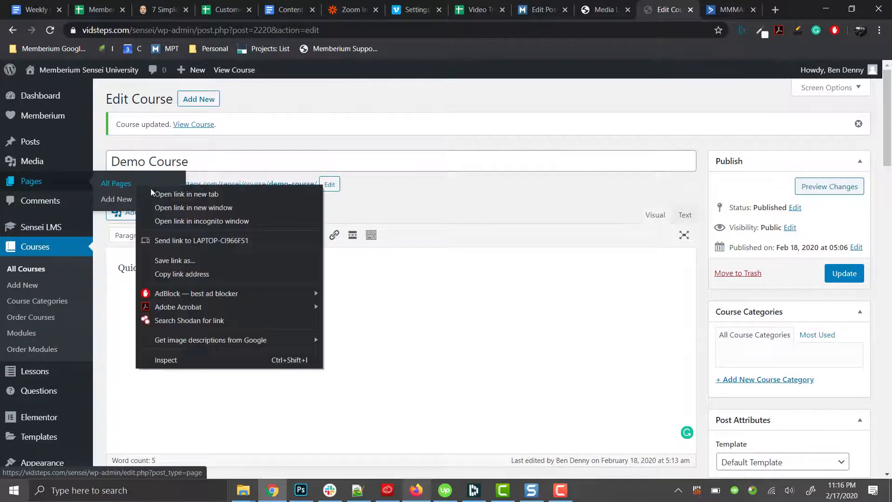
{"action": "left_click", "coordinate": [153, 193]}
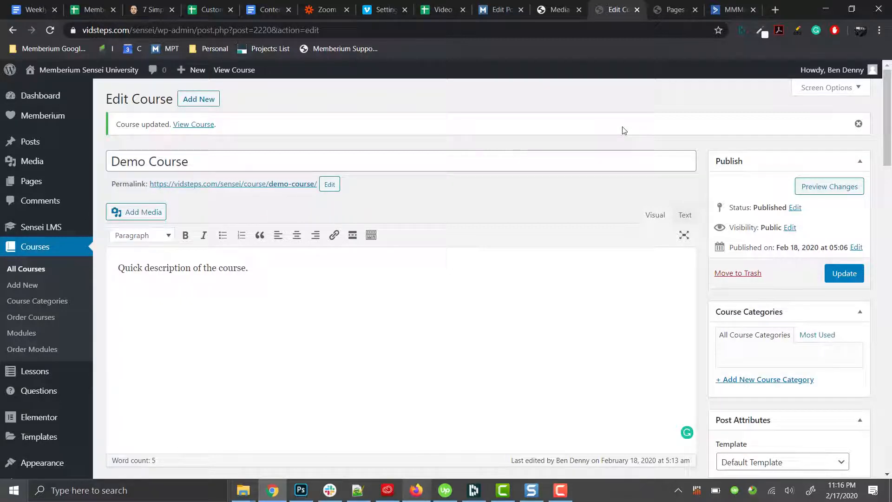
{"action": "left_click", "coordinate": [665, 16]}
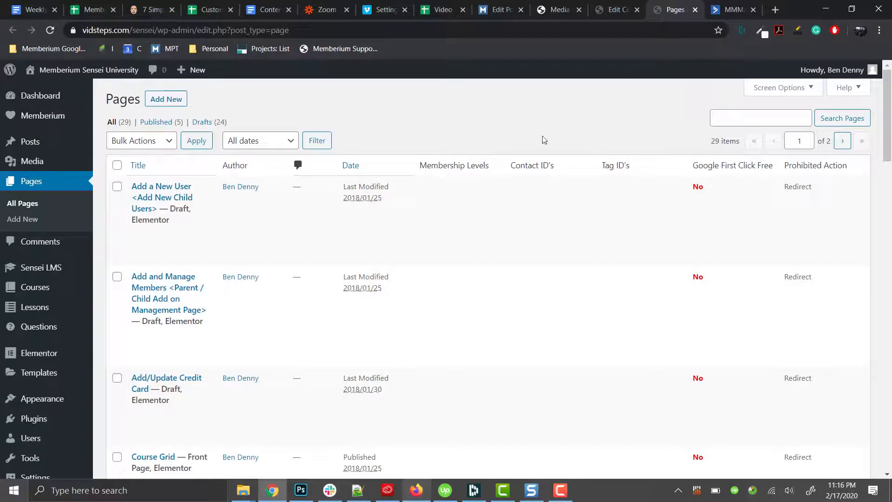
{"action": "scroll", "coordinate": [542, 139], "scroll_direction": "down", "scroll_amount": 3}
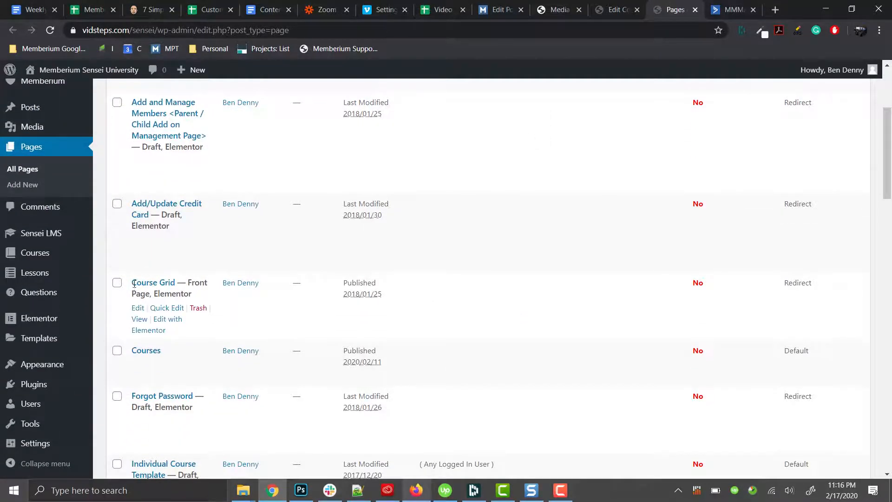
{"action": "left_click_drag", "start_coordinate": [134, 284], "coordinate": [157, 295]}
{"action": "left_click", "coordinate": [175, 296]}
{"action": "left_click", "coordinate": [157, 296]}
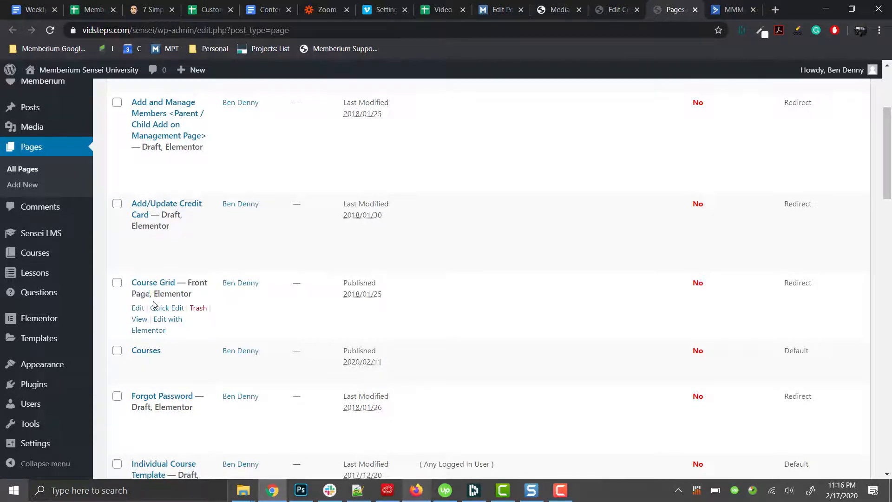
{"action": "left_click", "coordinate": [158, 331]}
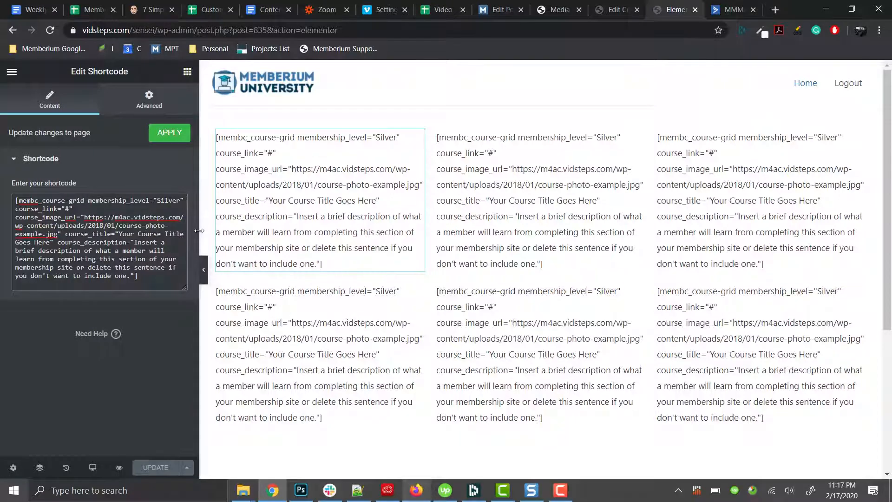
Widen the editing panel for the first course-grid shortcode and examine its membership_level attribute.
{"action": "left_click_drag", "start_coordinate": [199, 230], "coordinate": [221, 233]}
{"action": "left_click_drag", "start_coordinate": [249, 238], "coordinate": [265, 237]}
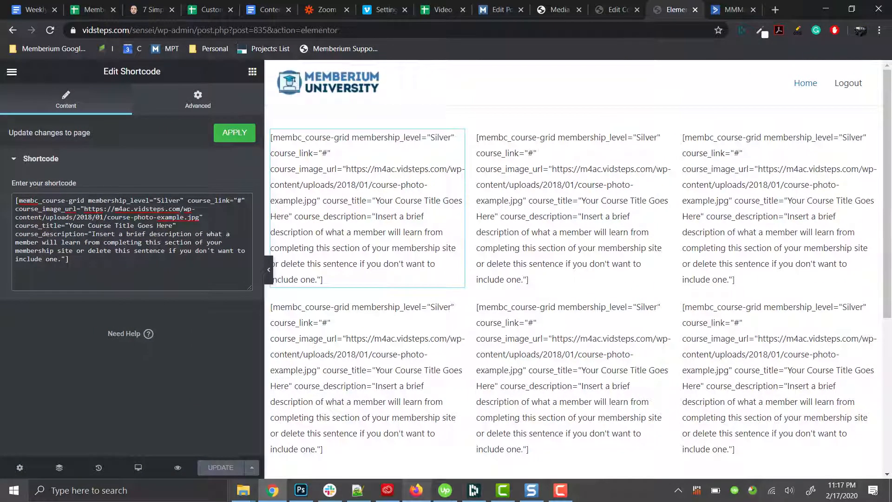
{"action": "left_click_drag", "start_coordinate": [88, 200], "coordinate": [149, 200]}
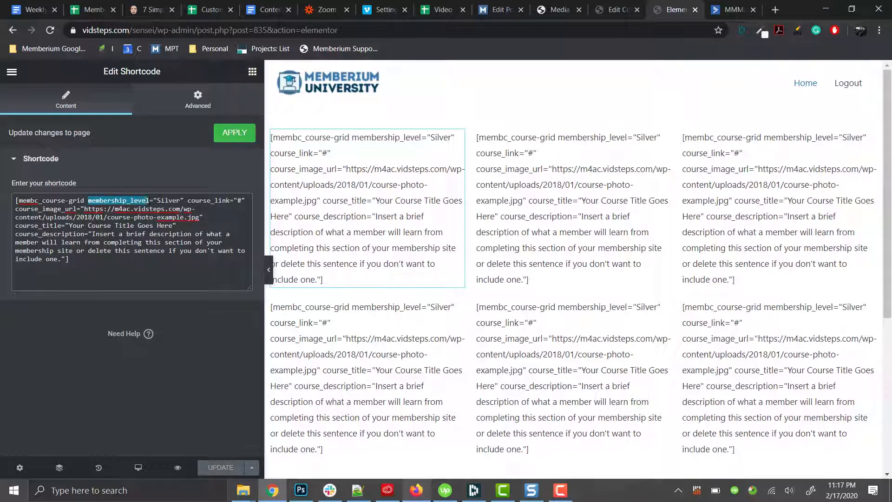
{"action": "left_click", "coordinate": [149, 201]}
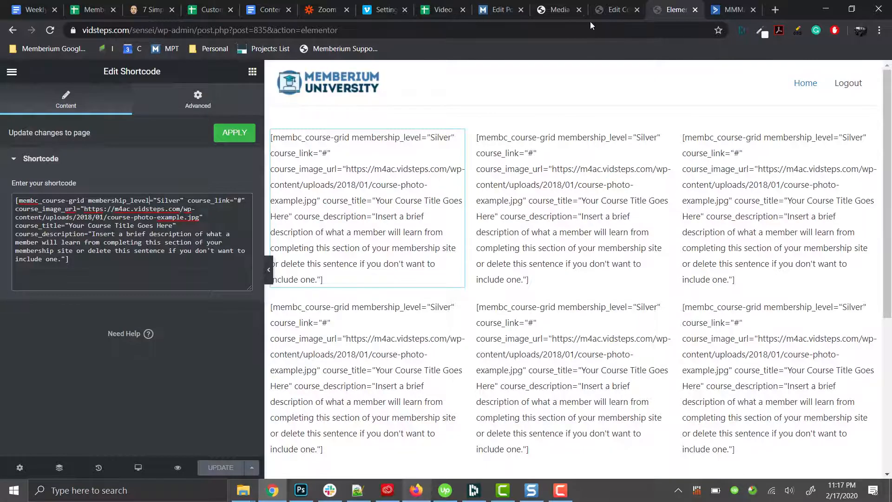
Open Memberium's membership settings in a separate tab and check the Gold level's name and tag.
{"action": "left_click", "coordinate": [618, 12]}
{"action": "mouse_move", "coordinate": [51, 116]}
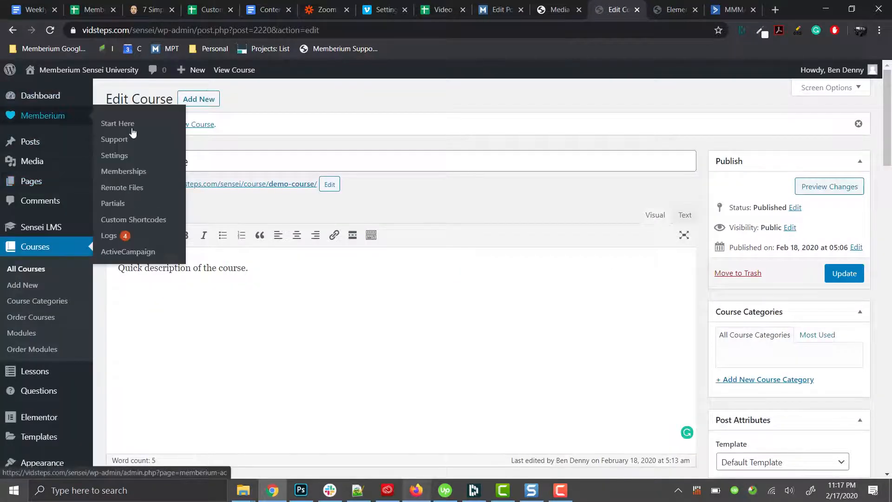
{"action": "right_click", "coordinate": [130, 168]}
{"action": "left_click", "coordinate": [141, 175]}
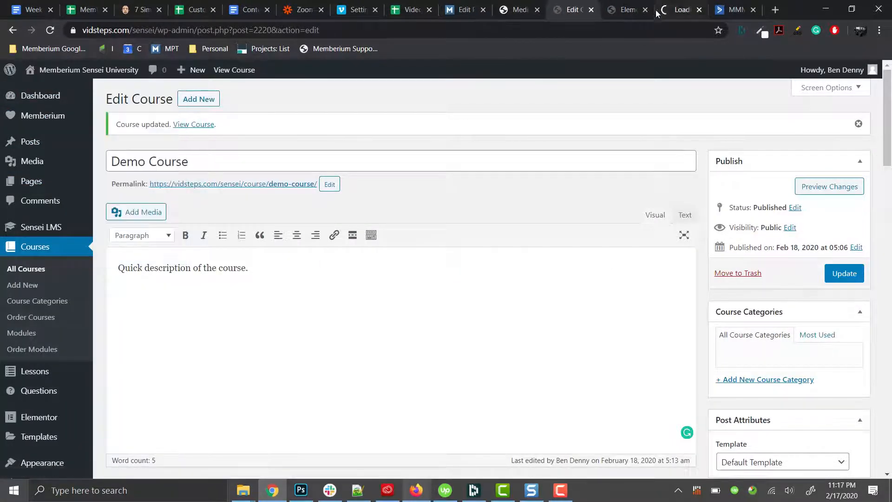
{"action": "left_click", "coordinate": [674, 3]}
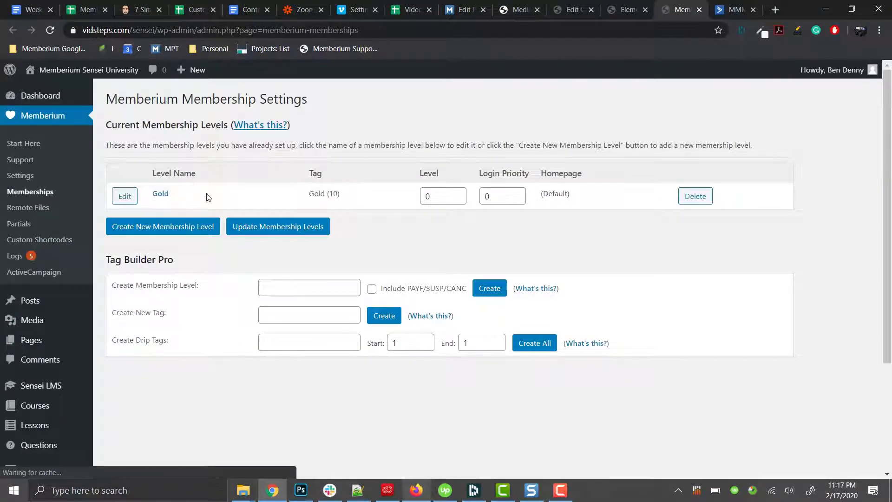
{"action": "left_click_drag", "start_coordinate": [309, 193], "coordinate": [344, 192]}
{"action": "left_click", "coordinate": [345, 192]}
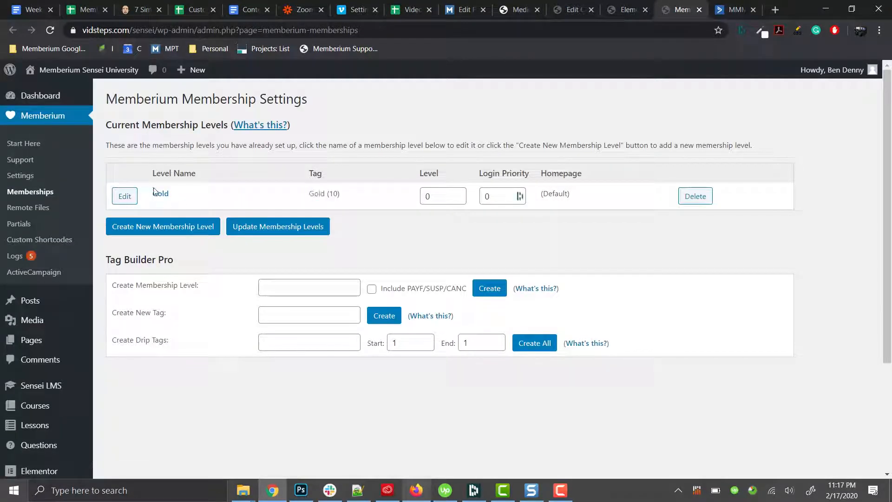
{"action": "left_click_drag", "start_coordinate": [172, 195], "coordinate": [152, 193]}
{"action": "left_click", "coordinate": [184, 199]}
Set membership_level to "Gold" in the first course-grid shortcode.
{"action": "left_click", "coordinate": [622, 9]}
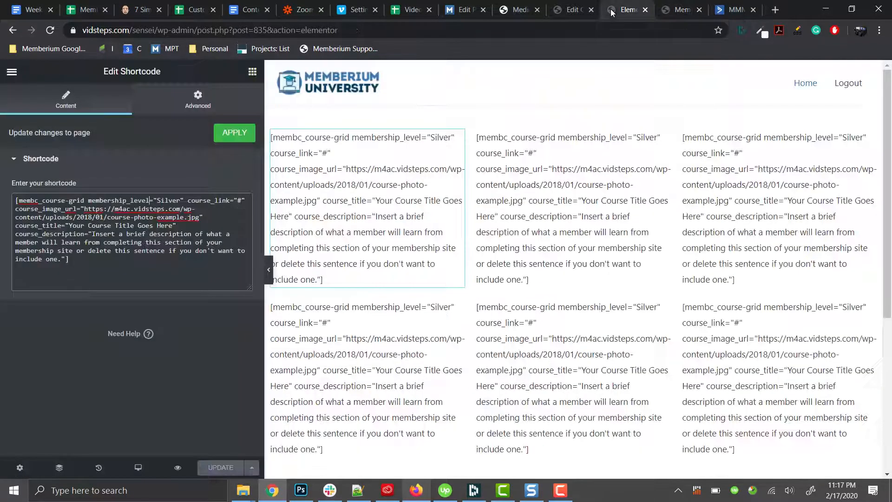
{"action": "double_click", "coordinate": [173, 200]}
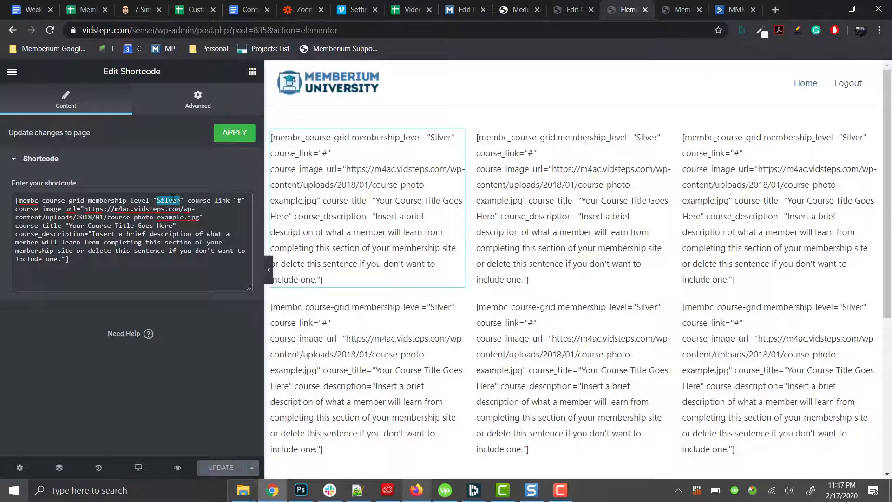
{"action": "type", "text": "Gold"}
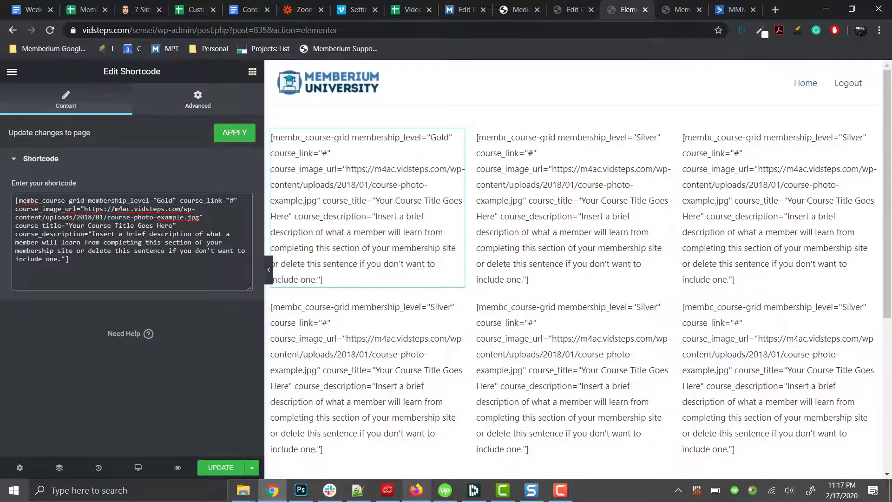
Copy the Demo Course's permalink and paste it as the course_link value in the first course-grid shortcode.
{"action": "left_click_drag", "start_coordinate": [188, 200], "coordinate": [229, 201]}
{"action": "left_click", "coordinate": [234, 201]}
{"action": "left_click", "coordinate": [568, 8]}
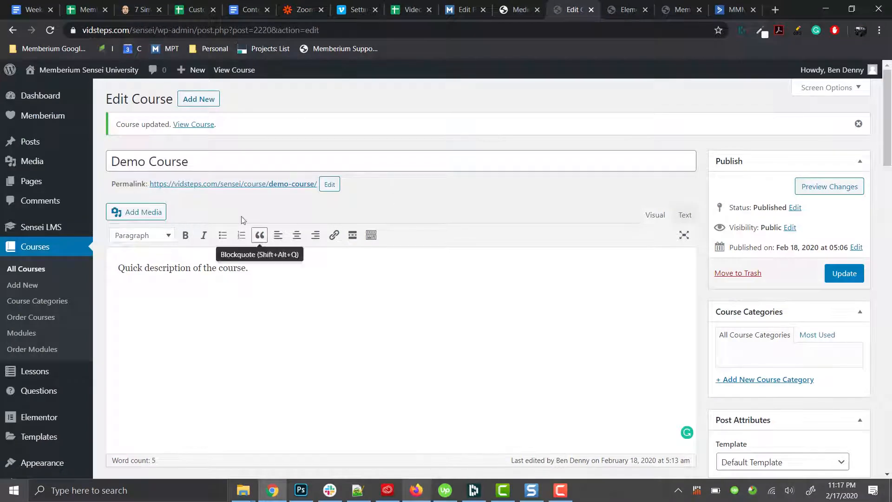
{"action": "right_click", "coordinate": [185, 184]}
{"action": "left_click", "coordinate": [225, 273]}
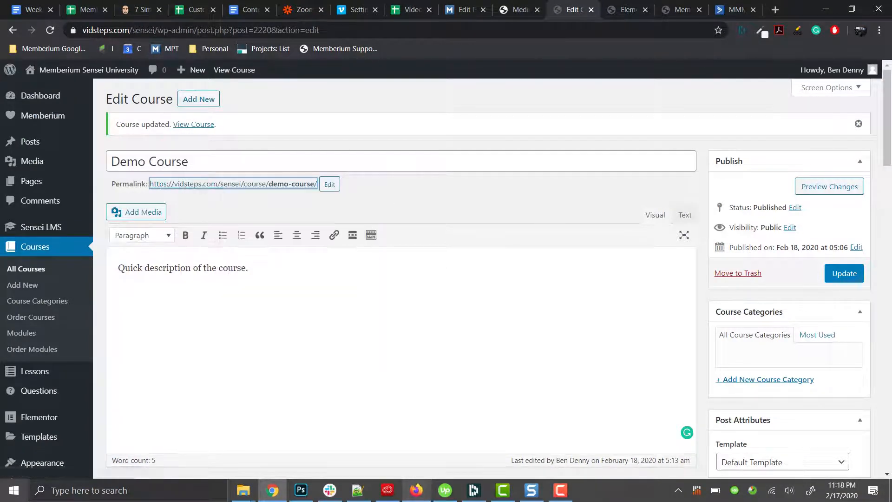
{"action": "key", "text": "ctrl+Tab"}
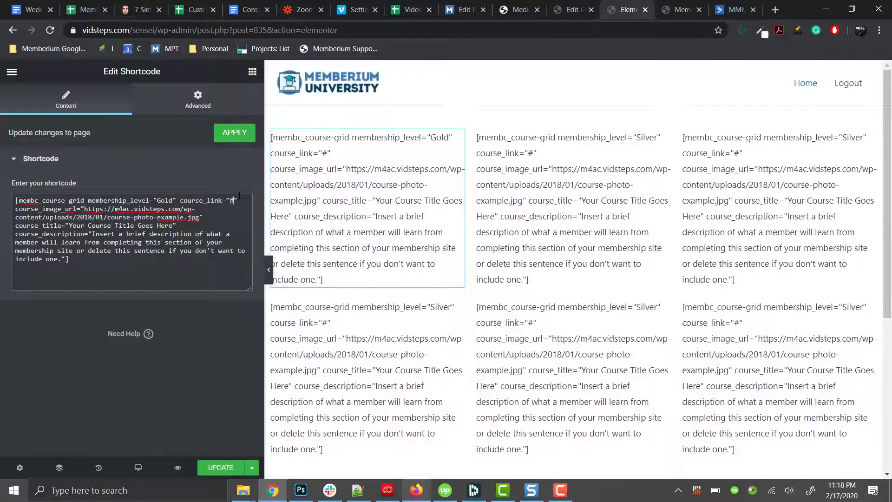
{"action": "key", "text": "BackSpace"}
{"action": "key", "text": "ctrl+v"}
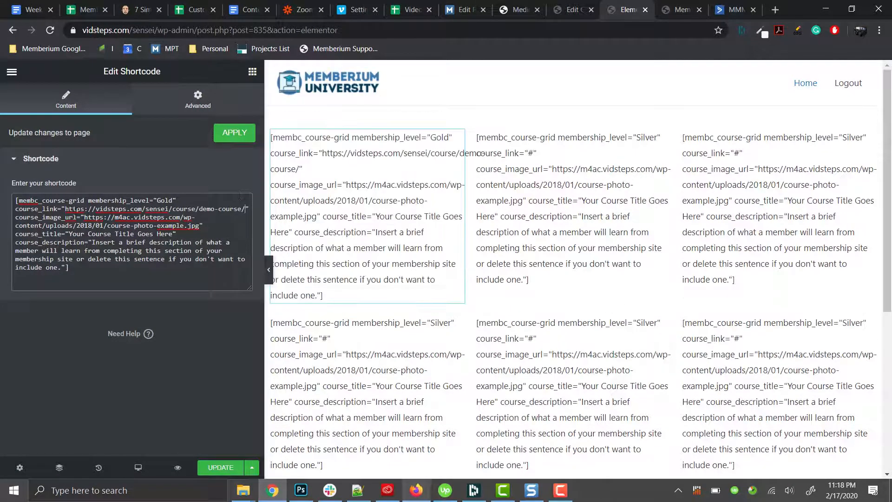
Copy the Gold.jpg image link from the Media Library and use it as the first shortcode's course_image_url.
{"action": "left_click_drag", "start_coordinate": [84, 217], "coordinate": [199, 226]}
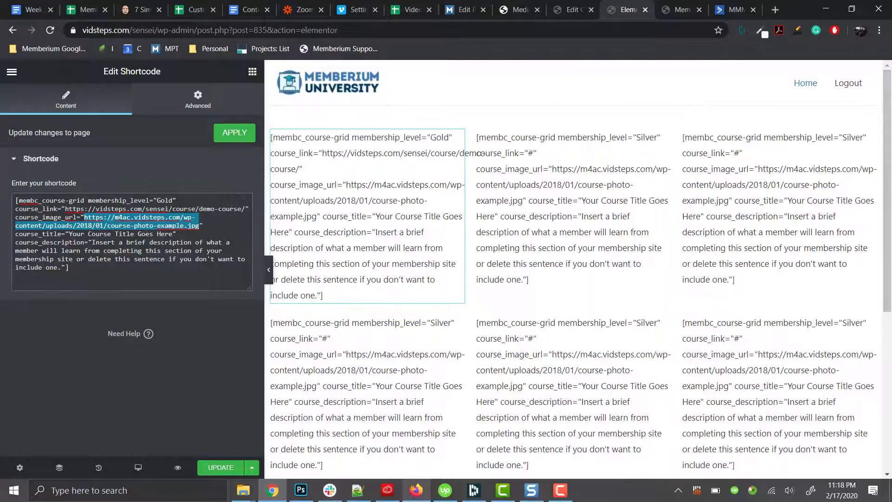
{"action": "left_click", "coordinate": [681, 9]}
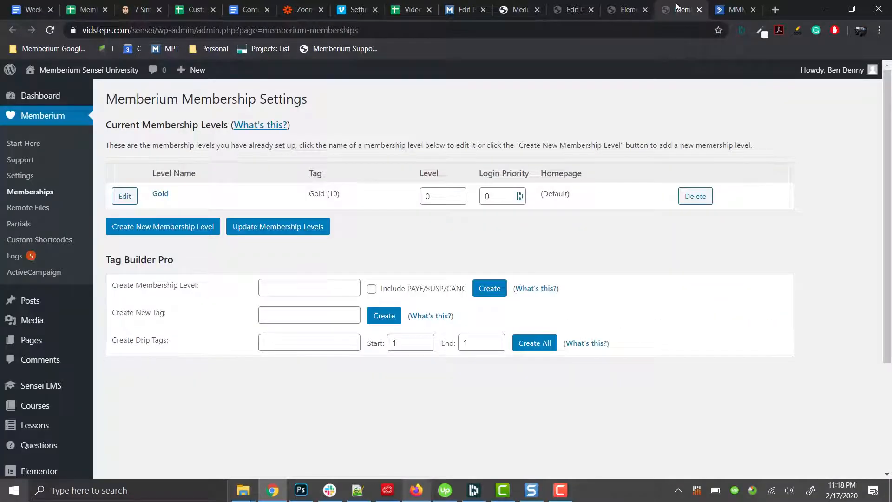
{"action": "left_click", "coordinate": [571, 10]}
{"action": "left_click", "coordinate": [517, 9]}
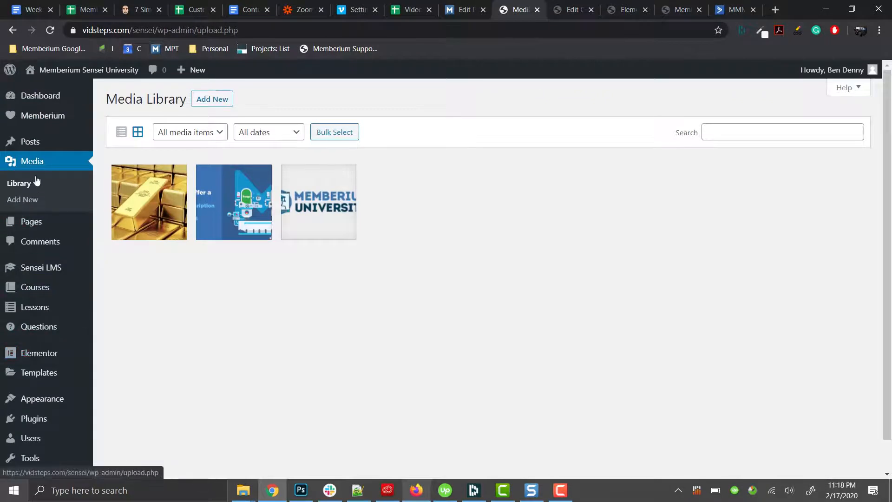
{"action": "left_click", "coordinate": [221, 101]}
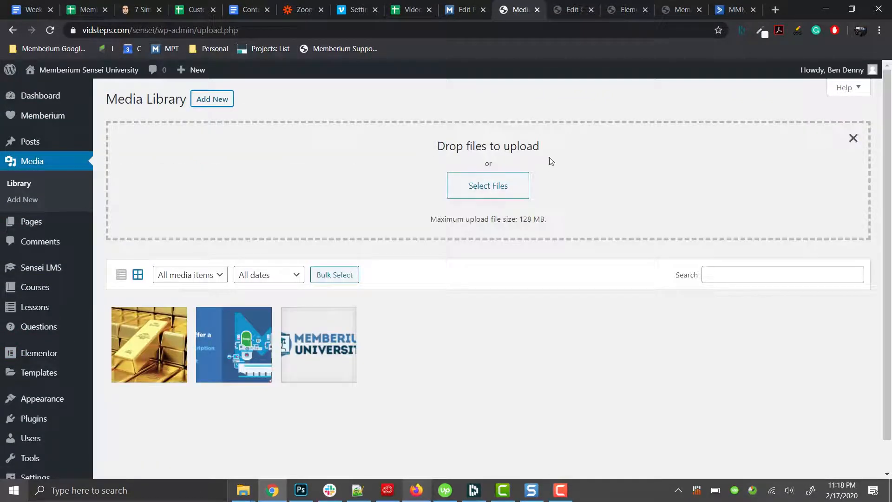
{"action": "left_click", "coordinate": [151, 339]}
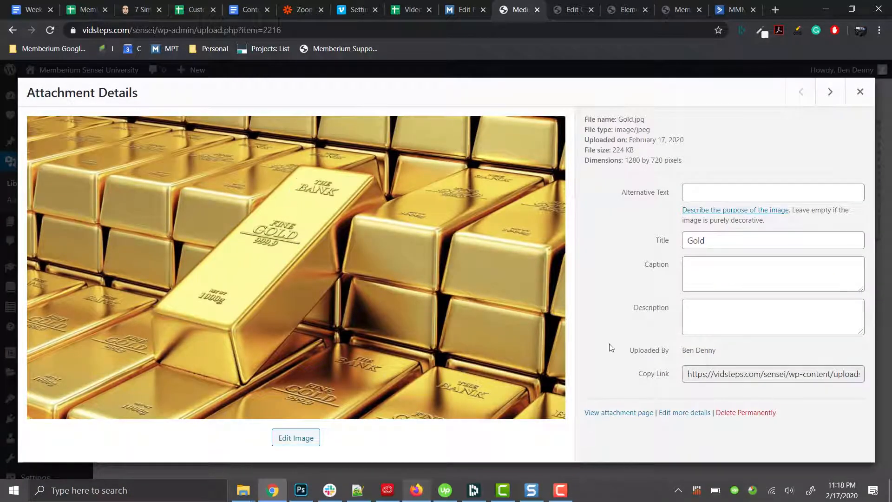
{"action": "left_click_drag", "start_coordinate": [647, 374], "coordinate": [667, 376]}
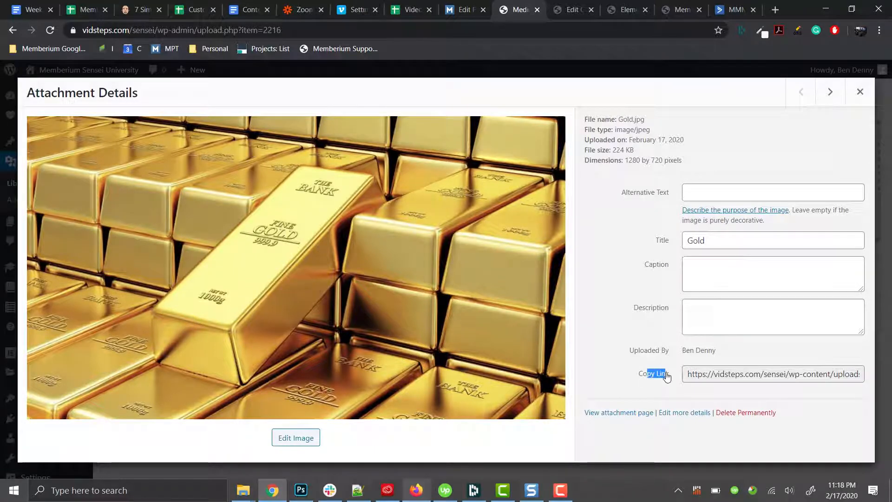
{"action": "triple_click", "coordinate": [711, 374]}
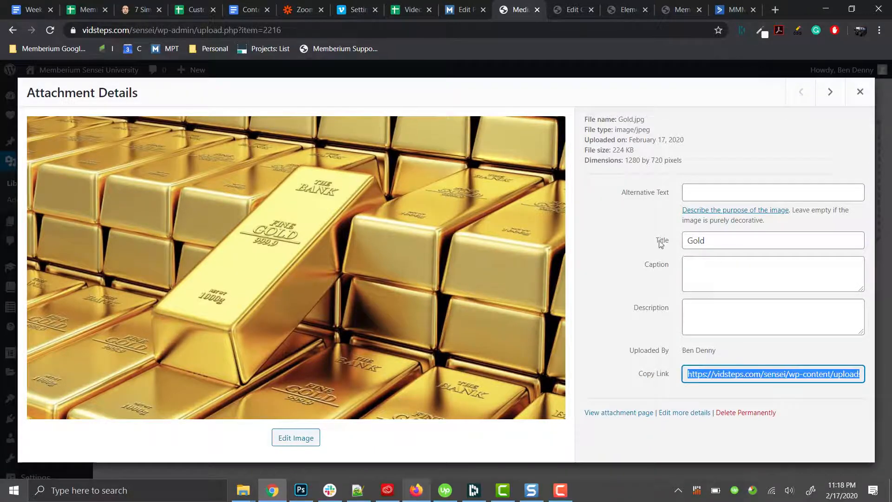
{"action": "triple_click", "coordinate": [714, 374]}
{"action": "left_click", "coordinate": [572, 9]}
{"action": "left_click", "coordinate": [625, 9]}
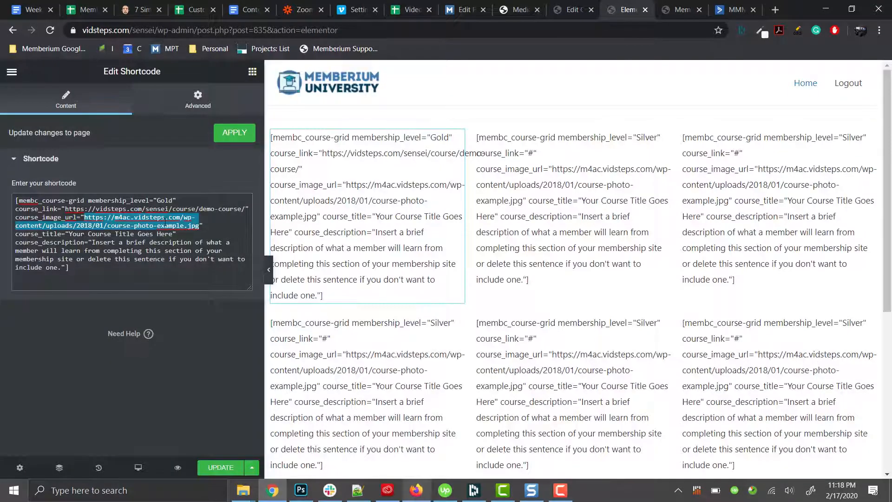
{"action": "key", "text": "ctrl+v"}
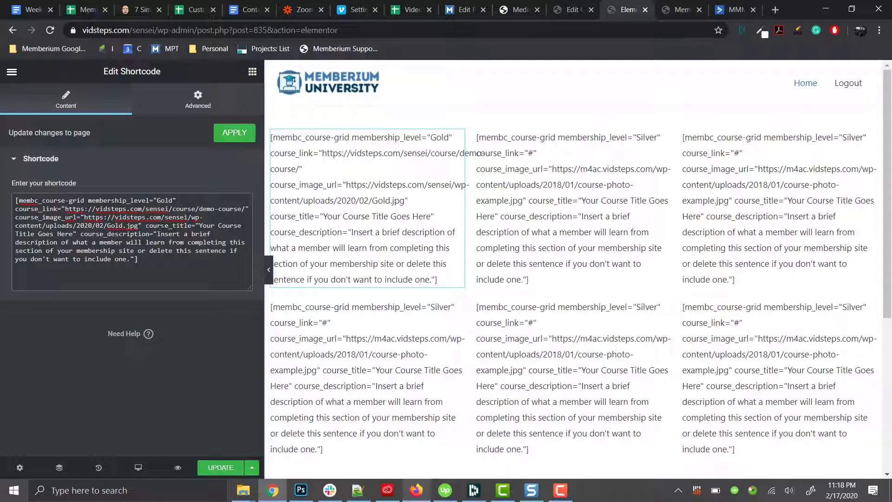
Set course_title to "Gold Course" in the first shortcode and update the Course Grid page.
{"action": "left_click_drag", "start_coordinate": [145, 226], "coordinate": [199, 226]}
{"action": "right_click", "coordinate": [73, 234]}
{"action": "left_click", "coordinate": [70, 238]}
{"action": "type", "text": "Gold Co"}
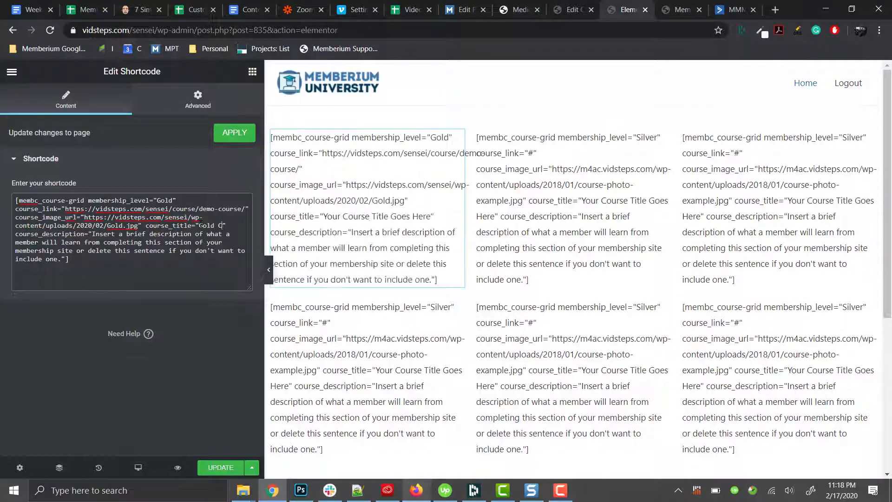
{"action": "type", "text": "urse"}
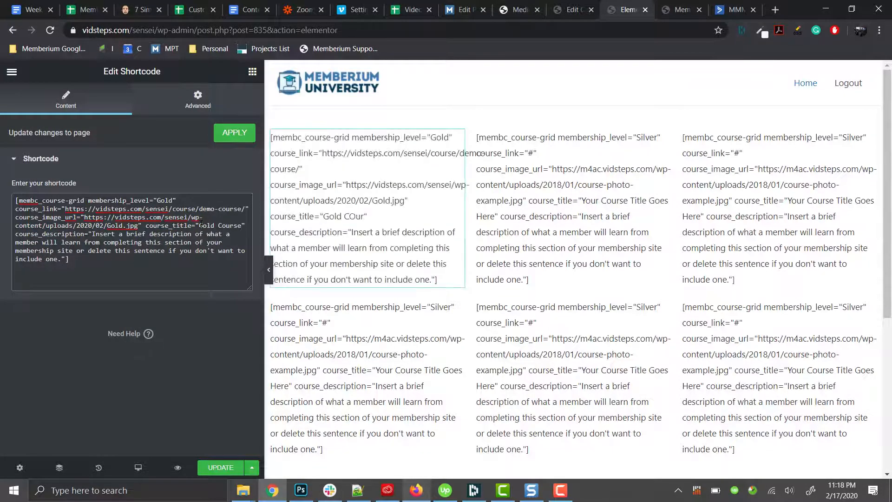
{"action": "left_click_drag", "start_coordinate": [92, 233], "coordinate": [62, 259]}
{"action": "left_click", "coordinate": [62, 259]}
{"action": "left_click", "coordinate": [218, 467]}
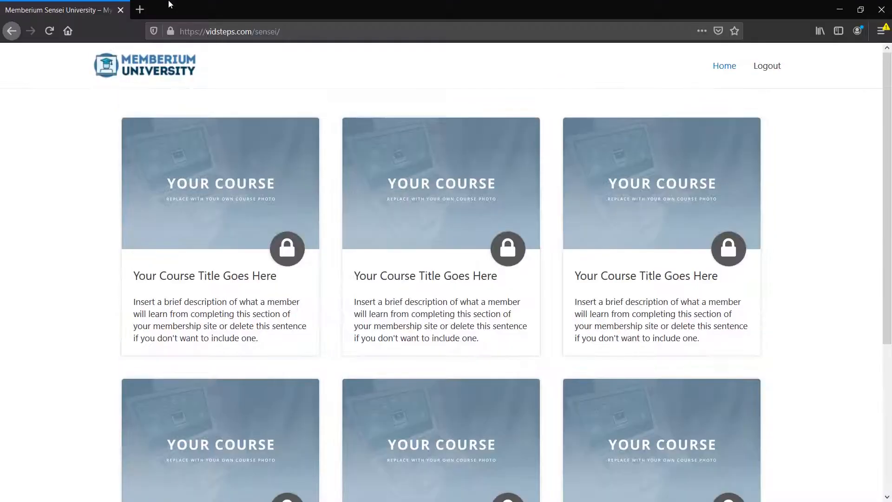
Reload the student site's home page in Firefox, check the Gold Course card, and log out to compare it.
{"action": "left_click", "coordinate": [50, 30]}
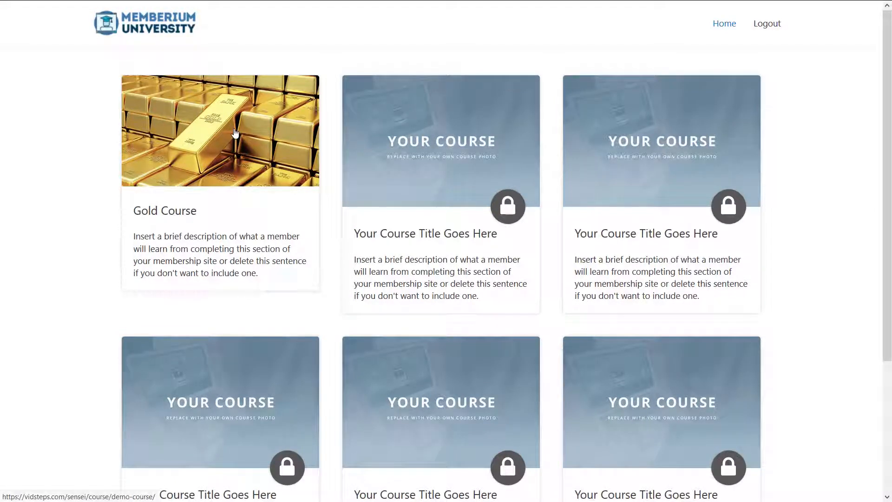
{"action": "left_click_drag", "start_coordinate": [130, 213], "coordinate": [195, 211]}
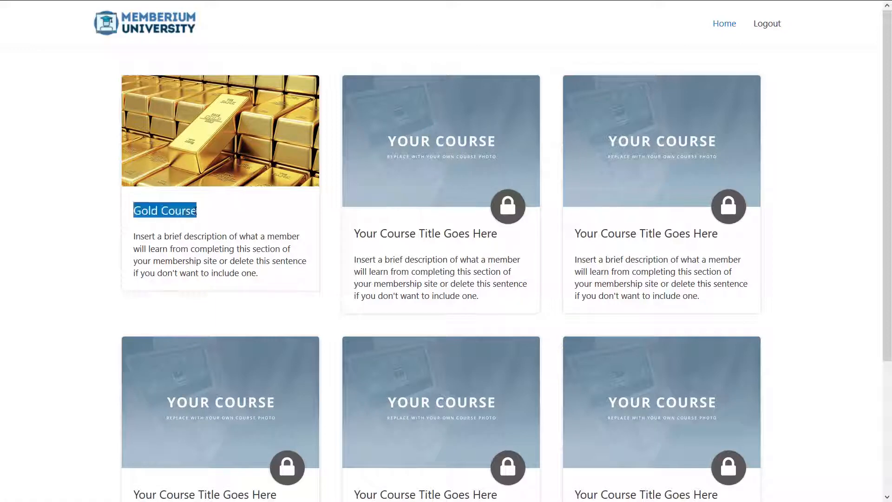
{"action": "triple_click", "coordinate": [164, 236]}
{"action": "left_click", "coordinate": [163, 236]}
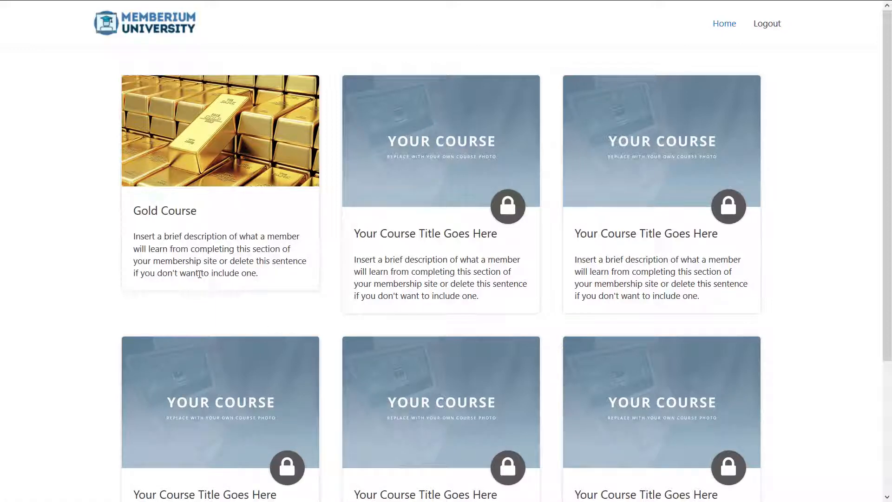
{"action": "left_click", "coordinate": [765, 29]}
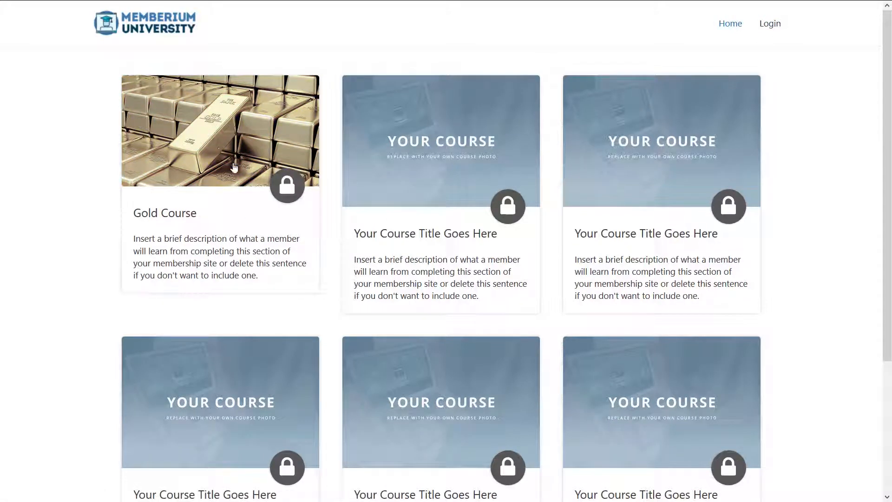